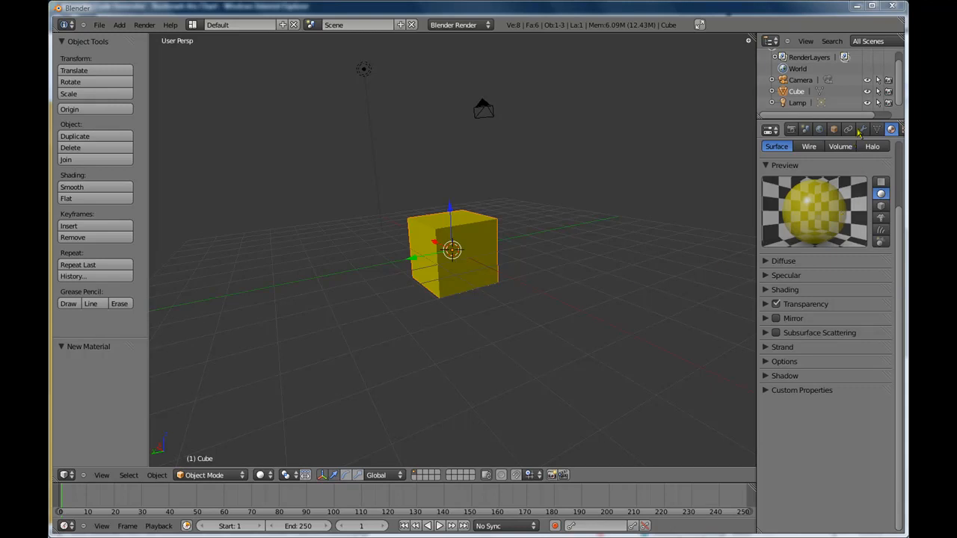
# Add a new texture to the first texture slot of the cube's material
pyautogui.scroll(-2, 861, 131)
pyautogui.scroll(-1, 829, 129)
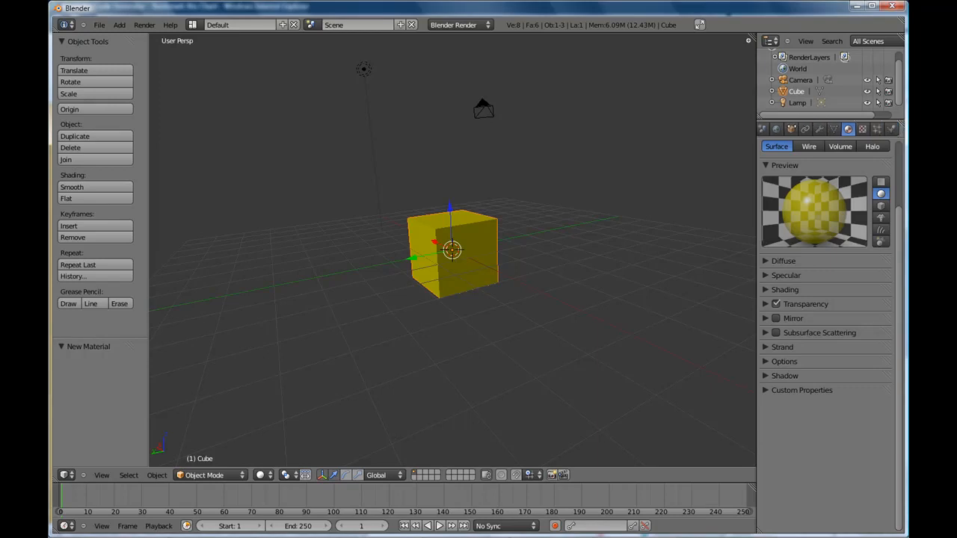
pyautogui.click(864, 131)
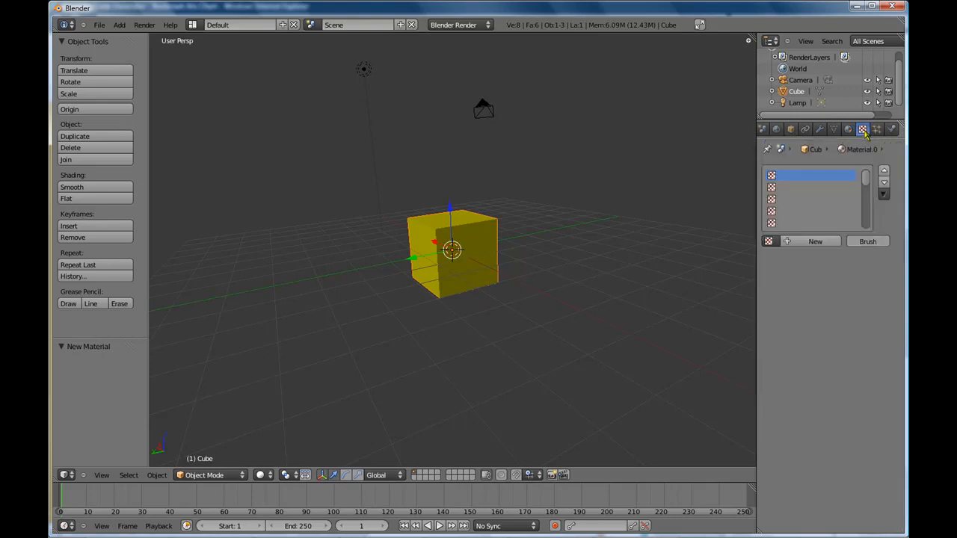
pyautogui.click(814, 244)
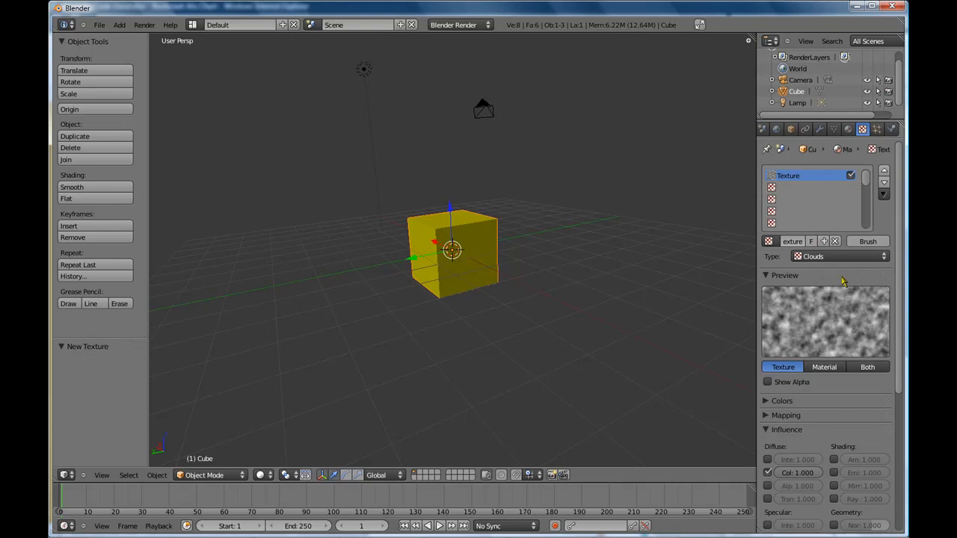
# Try the Blend, Distorted Noise, Environment Map, and Image or Movie types on the new texture
pyautogui.click(882, 257)
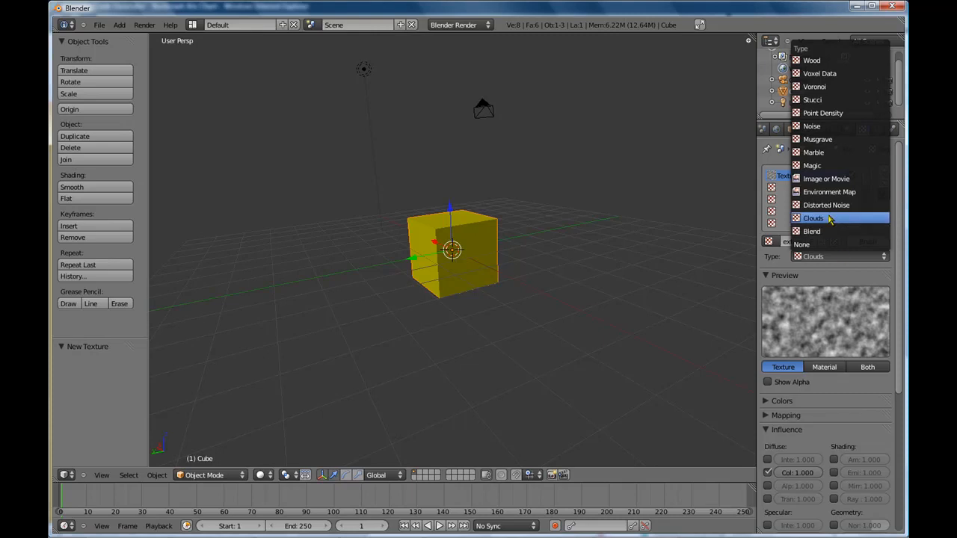
pyautogui.click(834, 238)
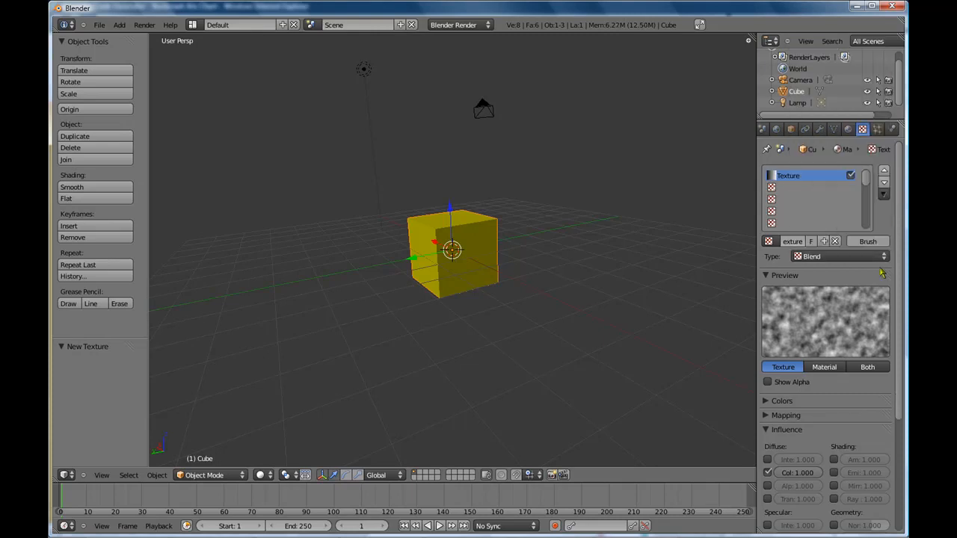
pyautogui.click(882, 256)
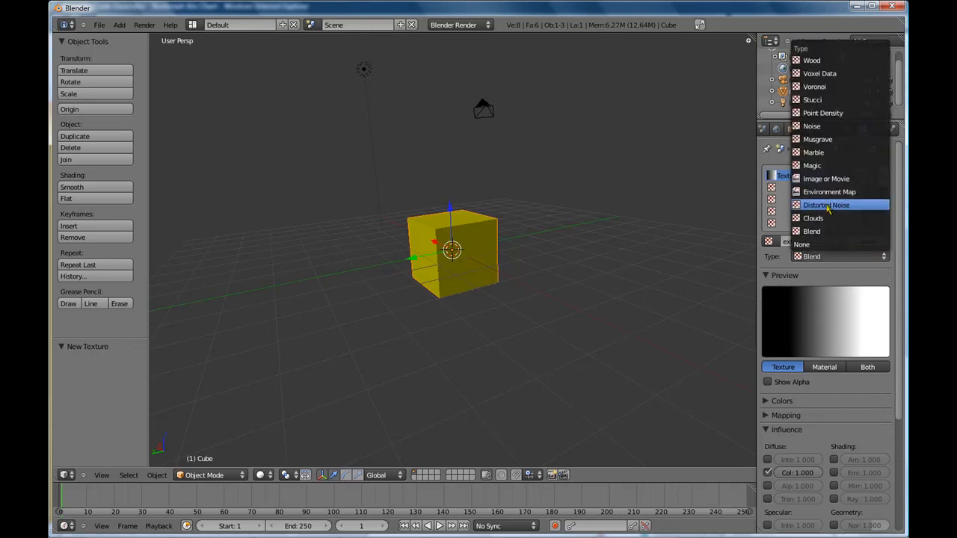
pyautogui.click(827, 208)
pyautogui.click(883, 257)
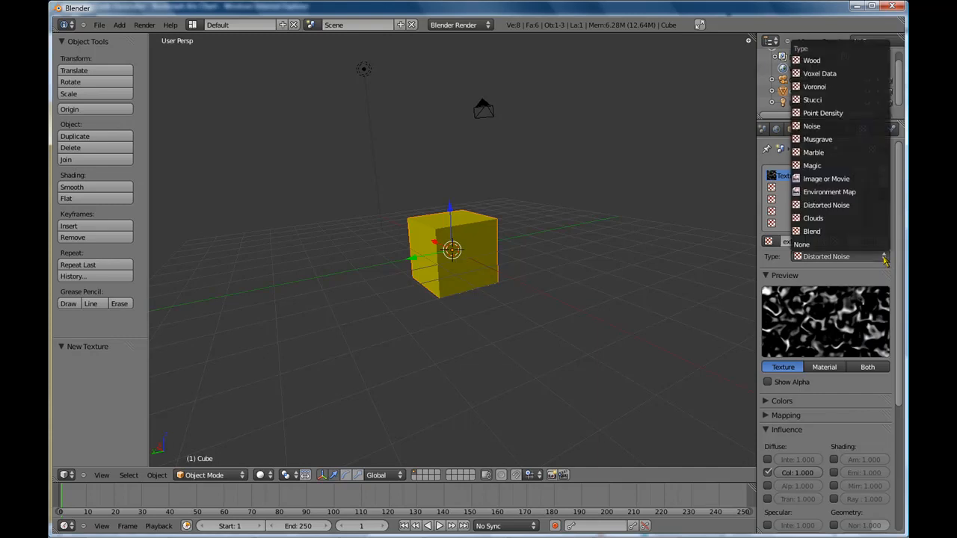
pyautogui.click(832, 193)
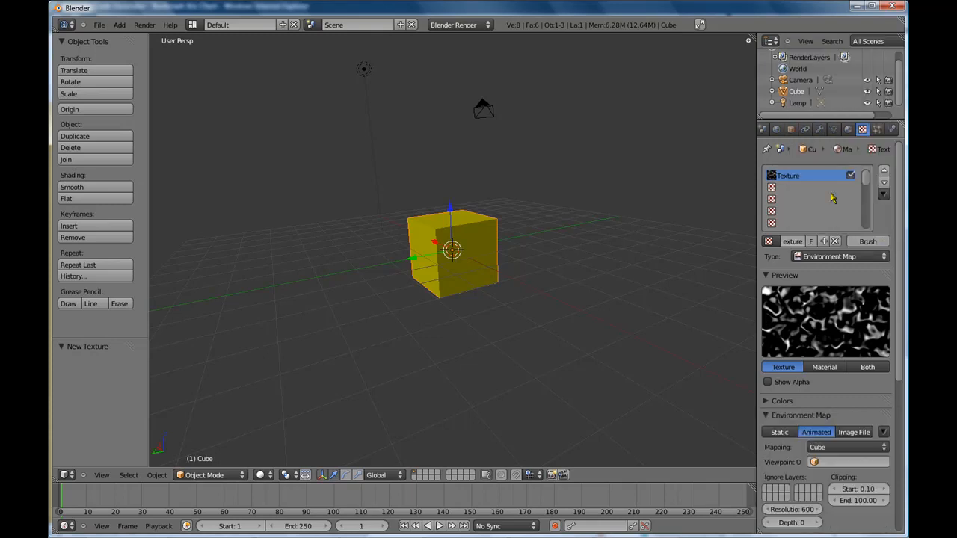
pyautogui.click(884, 258)
pyautogui.click(814, 182)
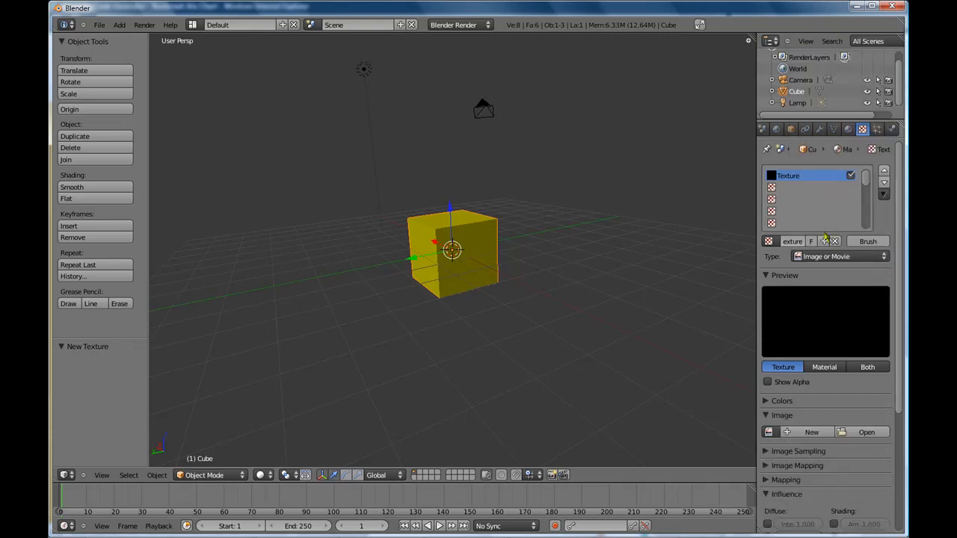
pyautogui.click(812, 432)
pyautogui.moveTo(471, 293); pyautogui.dragTo(527, 313, button='middle')
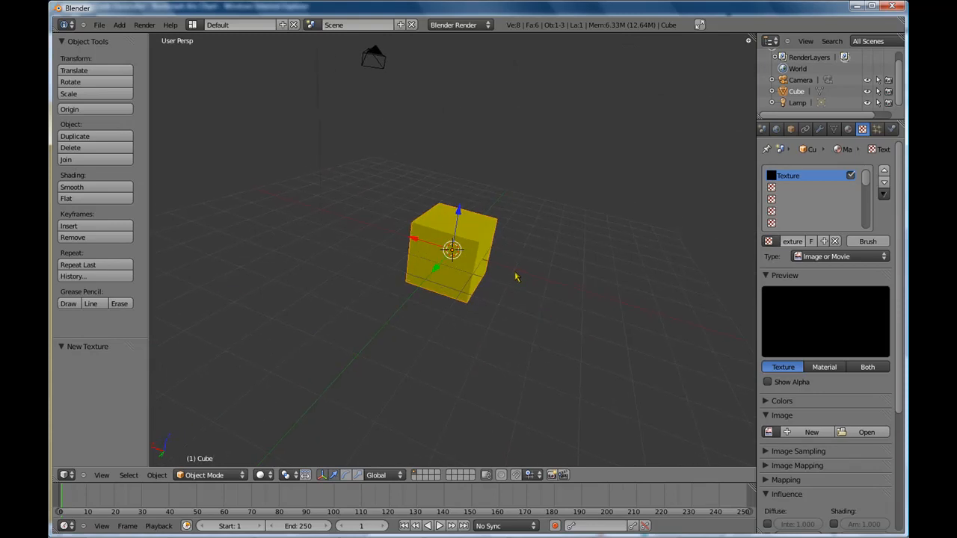
pyautogui.moveTo(489, 341); pyautogui.dragTo(633, 294, button='middle')
pyautogui.moveTo(373, 314); pyautogui.dragTo(479, 329, button='middle')
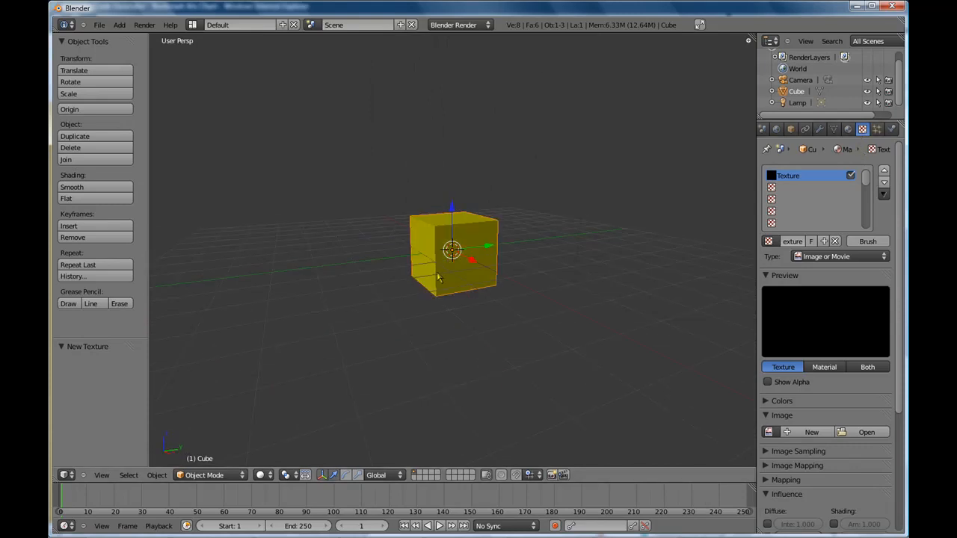
# Try the Marble, Noise and Voronoi types on the texture
pyautogui.click(857, 259)
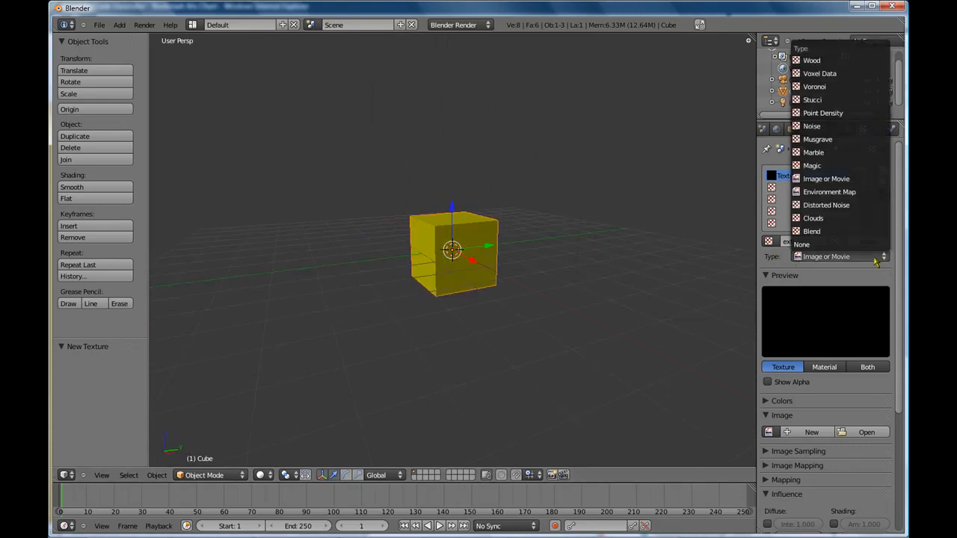
pyautogui.click(830, 160)
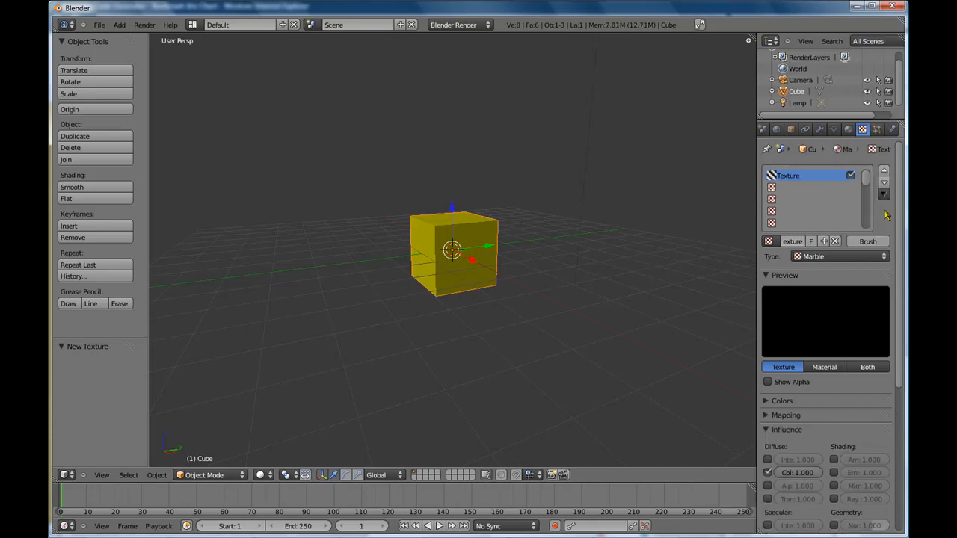
pyautogui.click(868, 256)
pyautogui.click(815, 125)
pyautogui.click(875, 257)
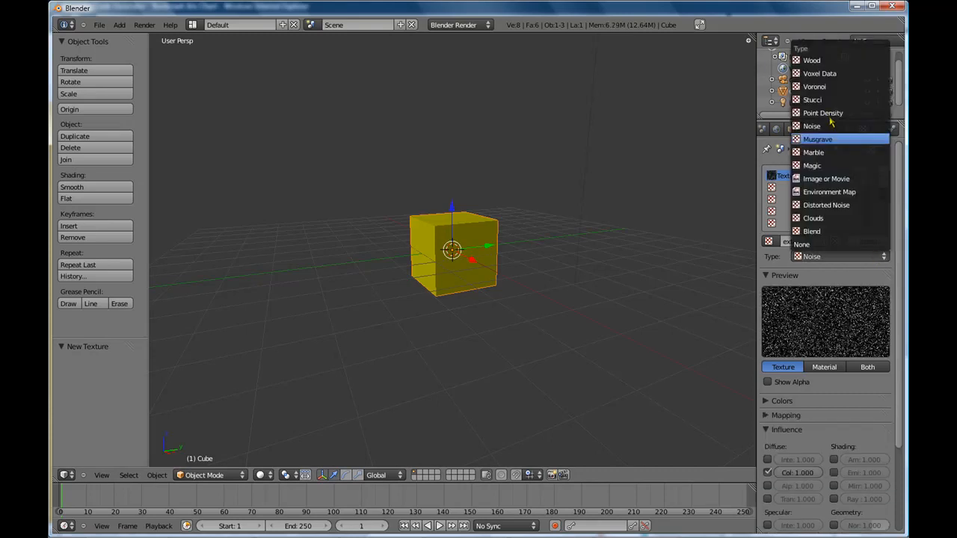
pyautogui.click(826, 93)
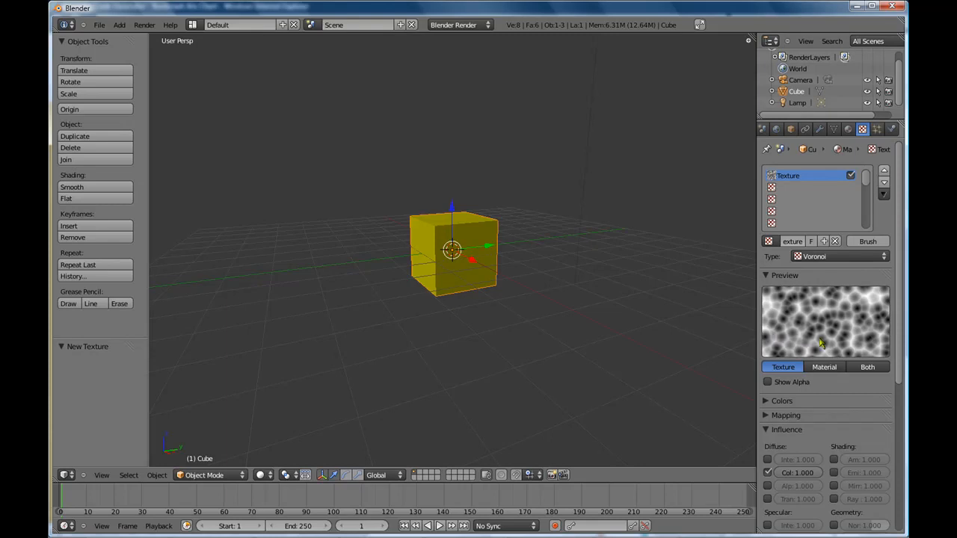
# Set the texture type to Wood
pyautogui.click(837, 257)
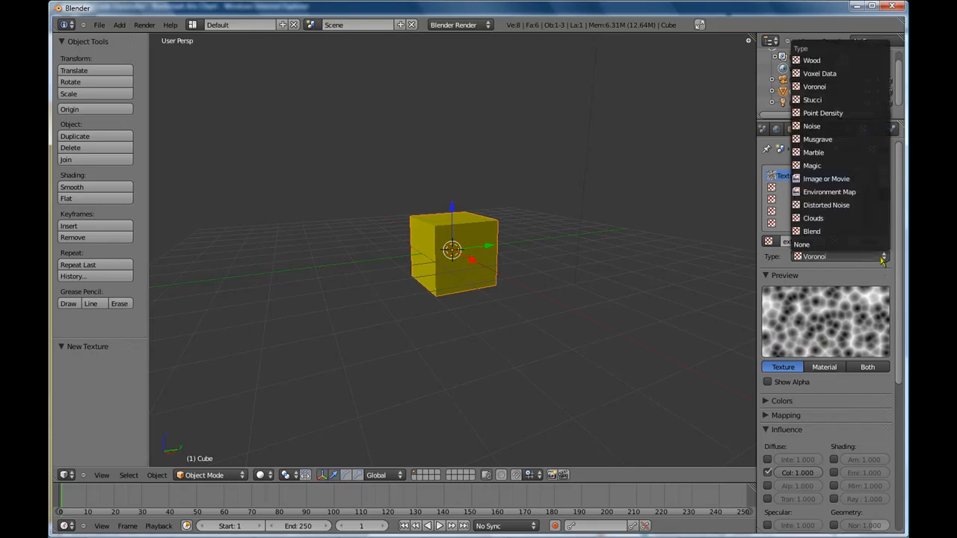
pyautogui.click(812, 60)
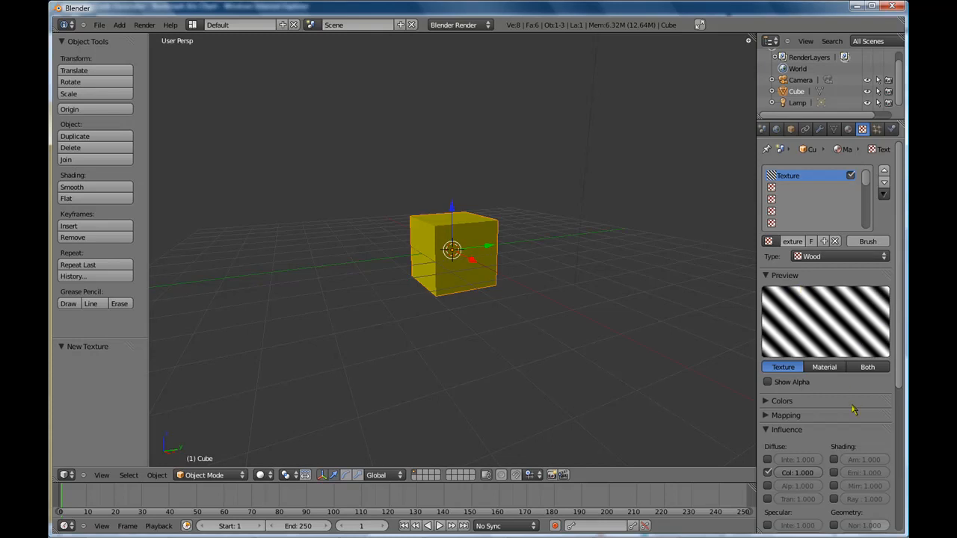
pyautogui.scroll(-6, 855, 405)
pyautogui.scroll(-1, 853, 406)
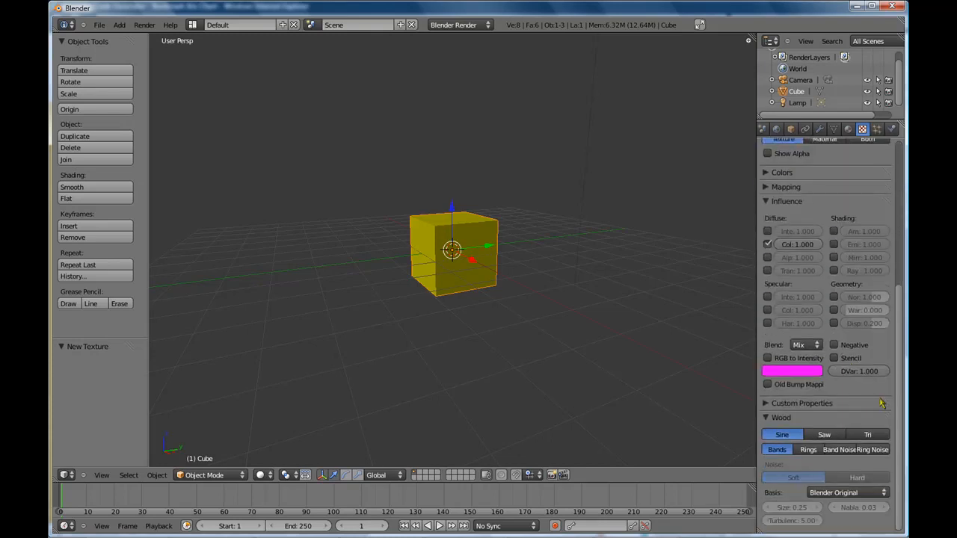
pyautogui.scroll(5, 807, 383)
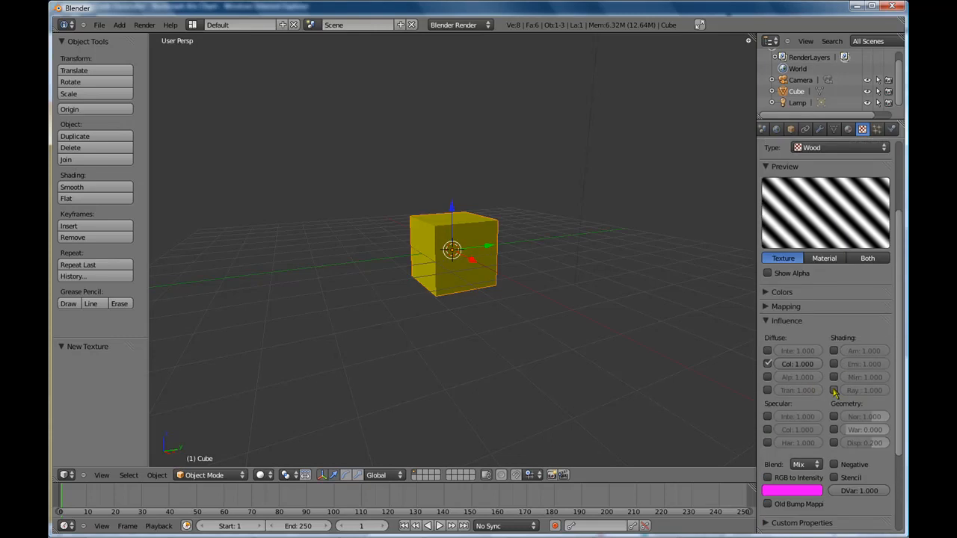
# Examine the Wood texture's Colors and Mapping settings, collapsing both groups again
pyautogui.scroll(-1, 835, 393)
pyautogui.click(768, 307)
pyautogui.click(769, 292)
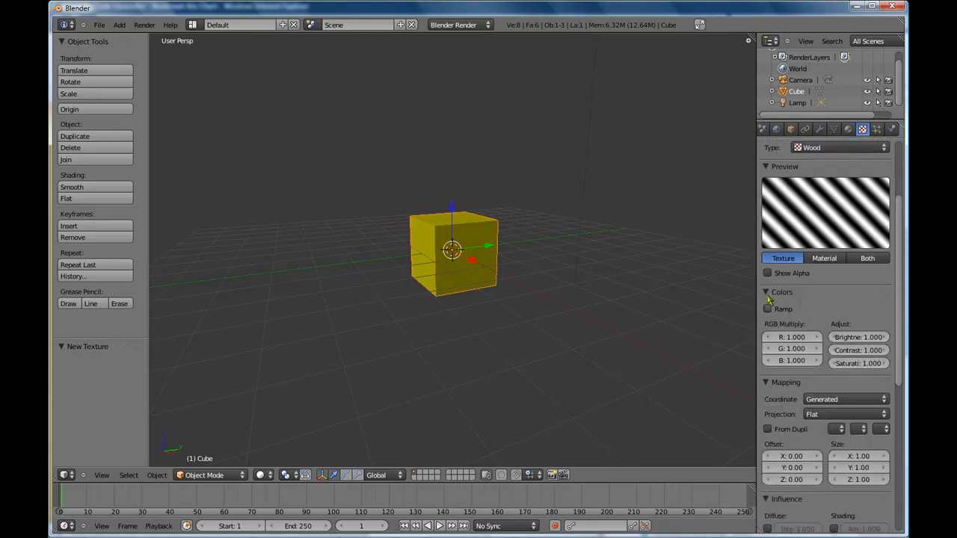
pyautogui.click(769, 293)
pyautogui.click(765, 307)
pyautogui.click(766, 307)
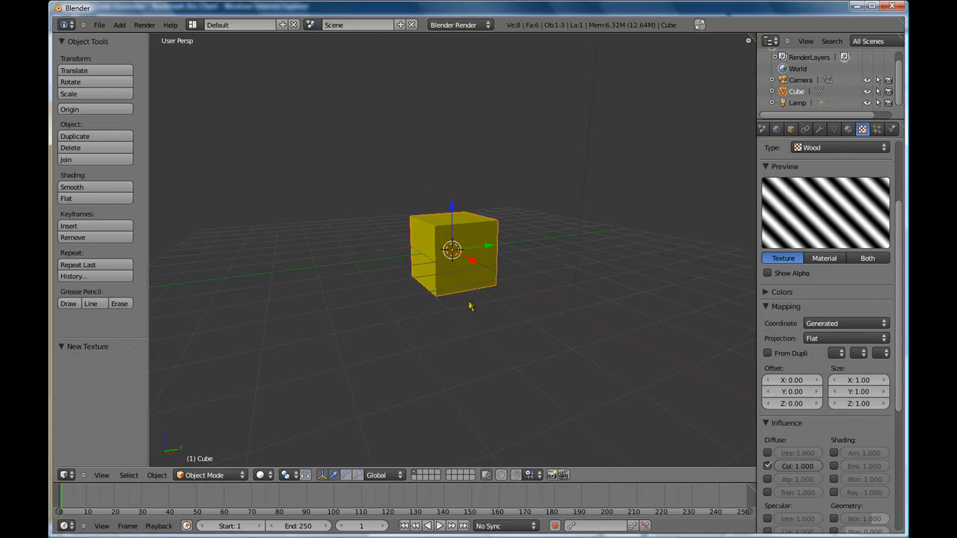
pyautogui.click(766, 308)
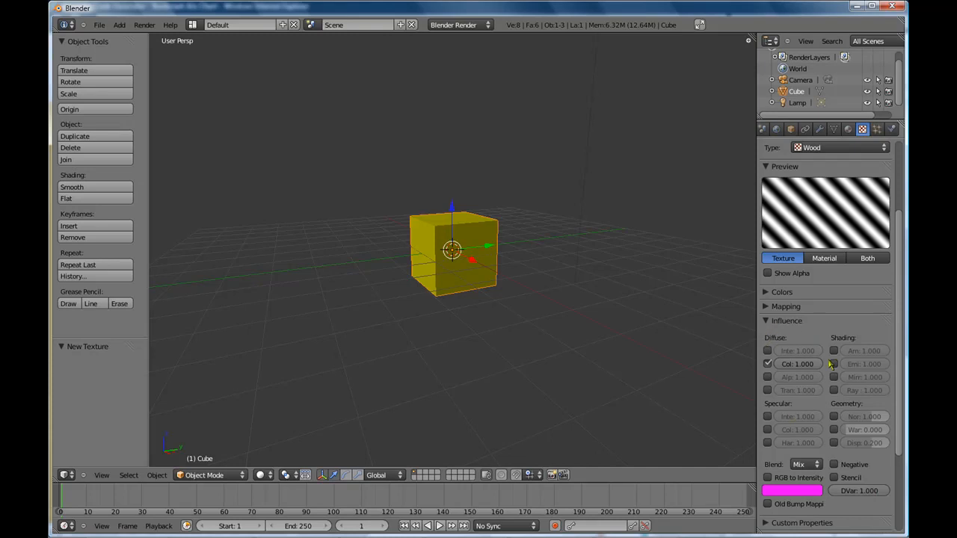
# Compare the texture with the material preview and examine the material's Diffuse and Specular settings
pyautogui.click(848, 129)
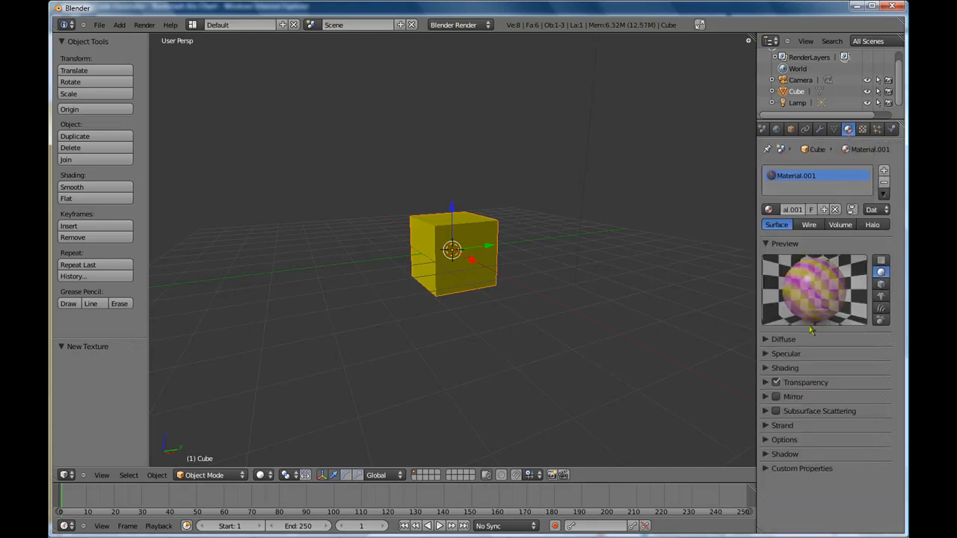
pyautogui.click(766, 339)
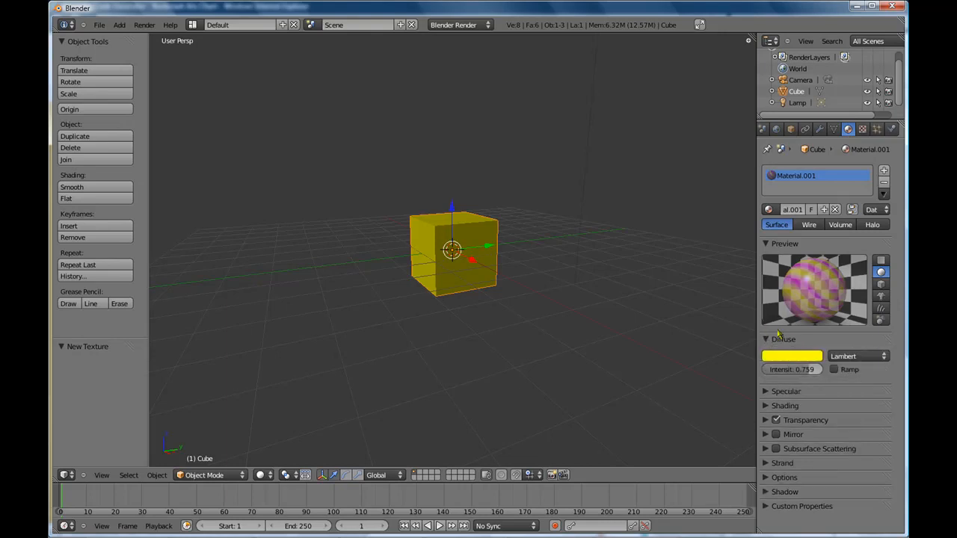
pyautogui.click(862, 130)
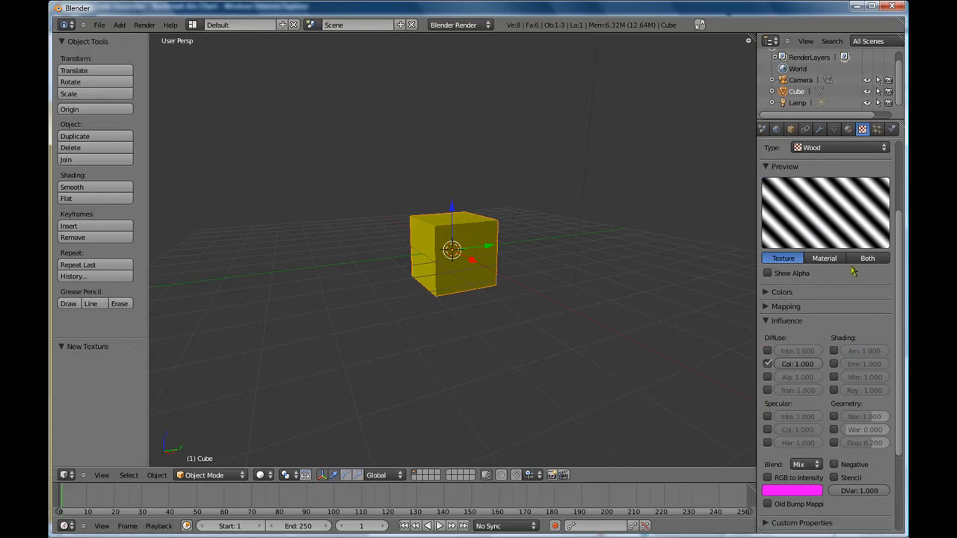
pyautogui.click(847, 130)
pyautogui.click(766, 393)
pyautogui.click(767, 393)
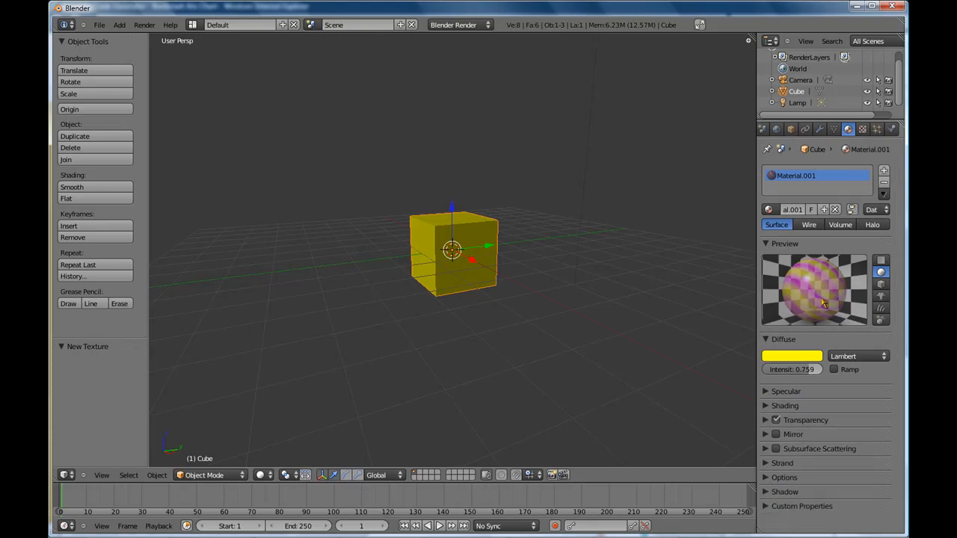
# Turn off the material's transparency and set its specular hardness to 18 and specular intensity to 0.337
pyautogui.click(777, 421)
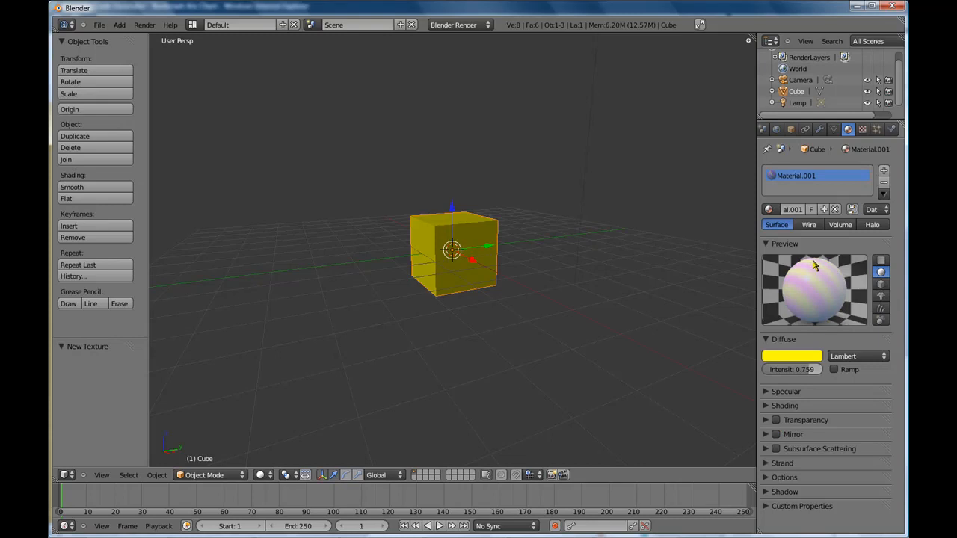
pyautogui.click(767, 392)
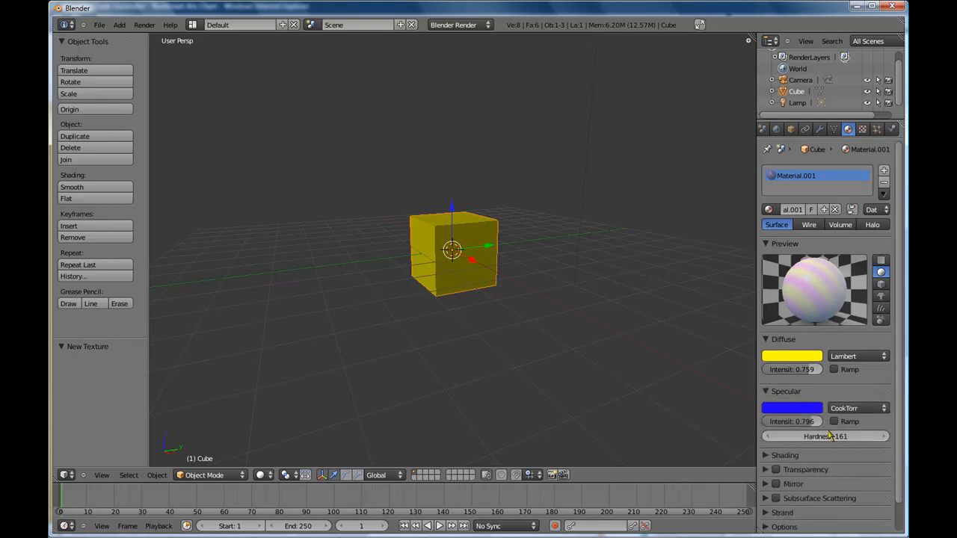
pyautogui.moveTo(817, 436)
pyautogui.mouseDown()
pyautogui.moveTo(748, 435)
pyautogui.moveTo(770, 436)
pyautogui.mouseUp()
pyautogui.moveTo(845, 436)
pyautogui.mouseDown()
pyautogui.moveTo(788, 436)
pyautogui.moveTo(808, 436)
pyautogui.moveTo(814, 417)
pyautogui.moveTo(773, 426)
pyautogui.moveTo(798, 426)
pyautogui.mouseUp()
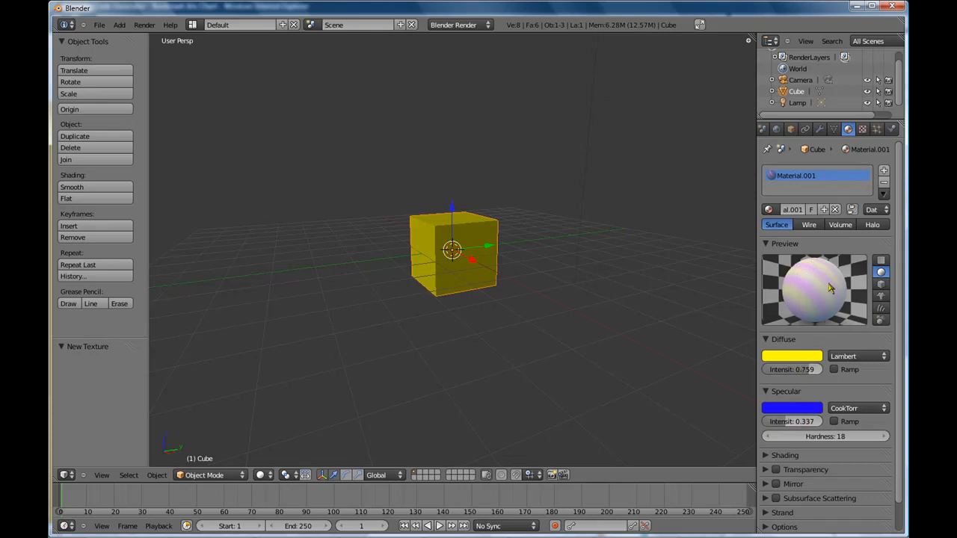
# Disable the texture's diffuse Color influence and check the material preview
pyautogui.click(862, 129)
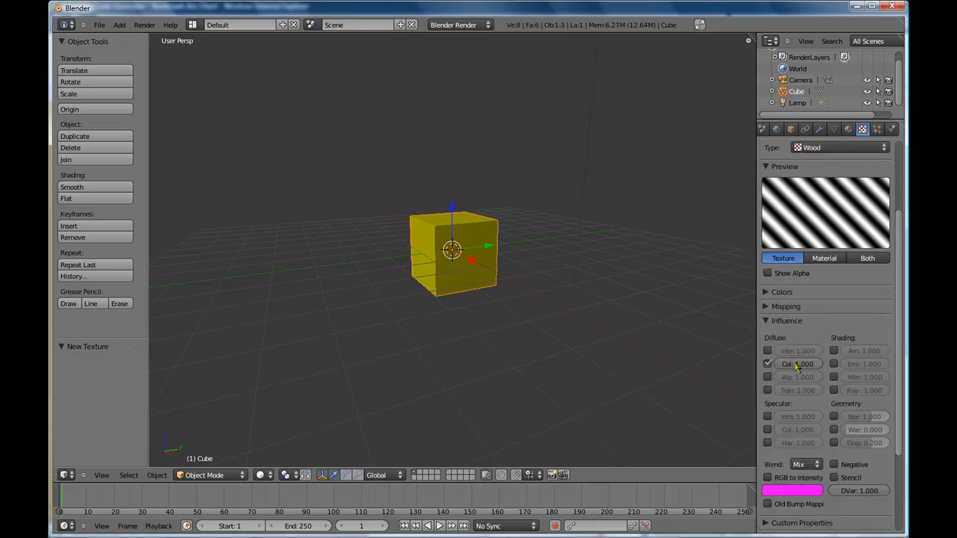
pyautogui.click(768, 363)
pyautogui.click(848, 129)
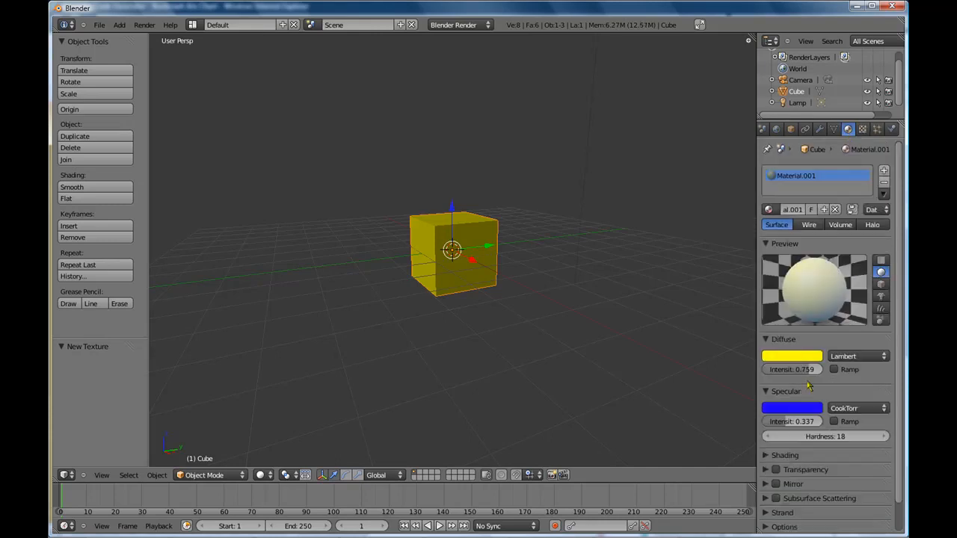
# Set the material's diffuse intensity to 0.473 and its specular hardness to 123
pyautogui.moveTo(809, 371); pyautogui.dragTo(784, 372)
pyautogui.moveTo(788, 372); pyautogui.dragTo(807, 372)
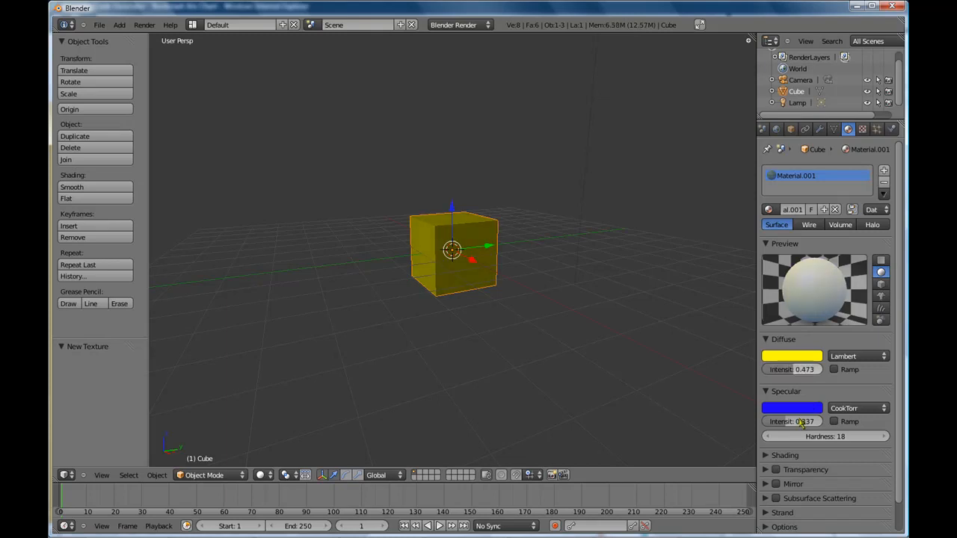
pyautogui.moveTo(805, 439)
pyautogui.mouseDown()
pyautogui.moveTo(830, 439)
pyautogui.moveTo(805, 439)
pyautogui.mouseUp()
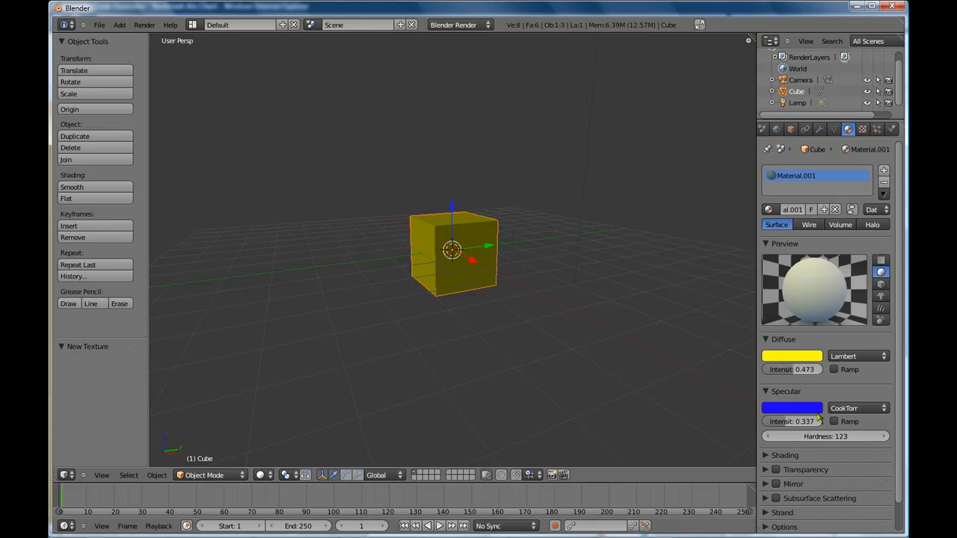
# Examine the Wood texture's preview alongside its waveform and pattern settings
pyautogui.click(862, 129)
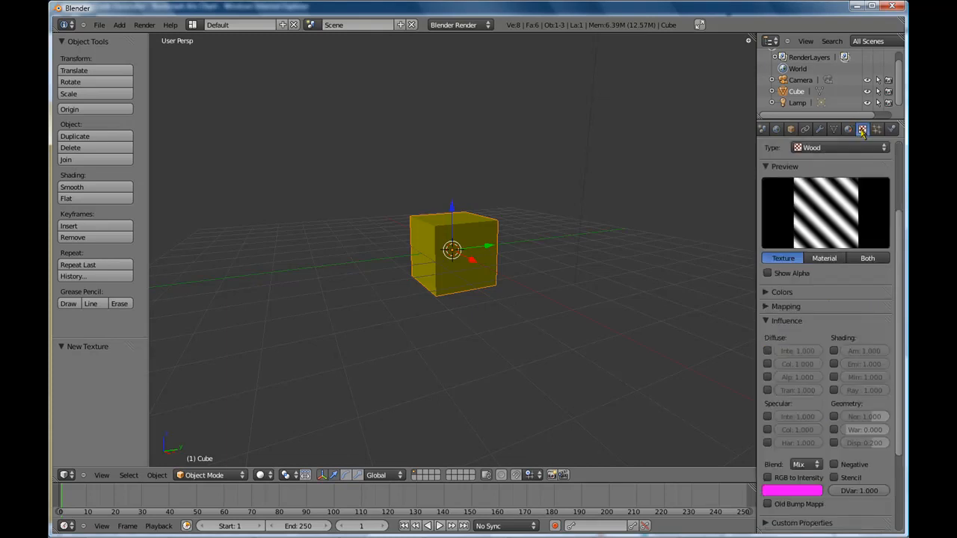
pyautogui.scroll(-4, 868, 410)
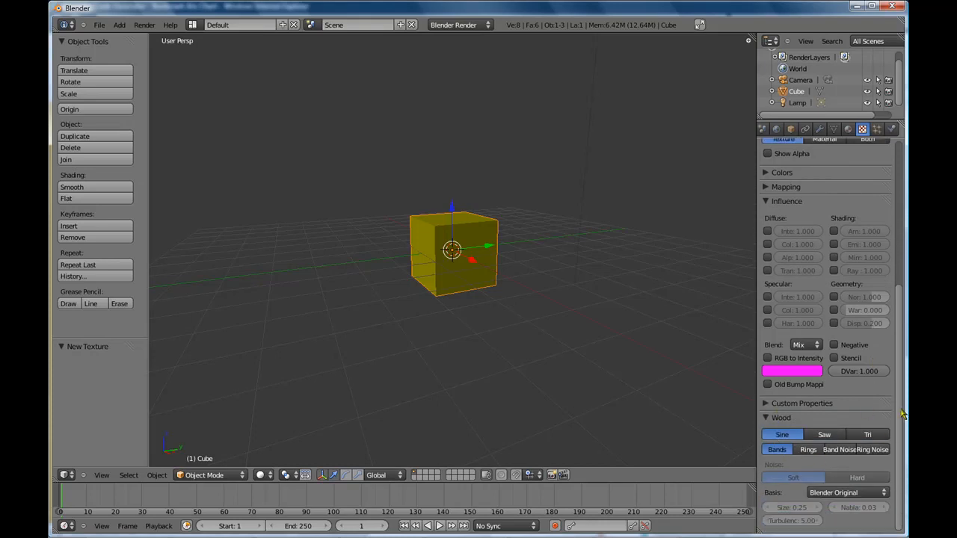
pyautogui.scroll(7, 901, 417)
pyautogui.scroll(-7, 902, 433)
pyautogui.click(830, 434)
pyautogui.scroll(4, 899, 359)
pyautogui.scroll(-3, 897, 322)
pyautogui.click(795, 453)
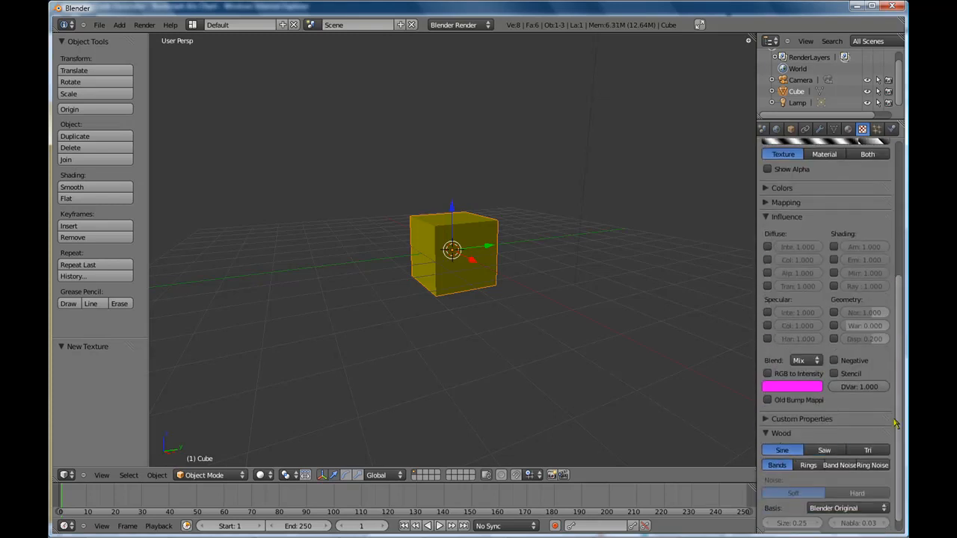
pyautogui.scroll(5, 863, 292)
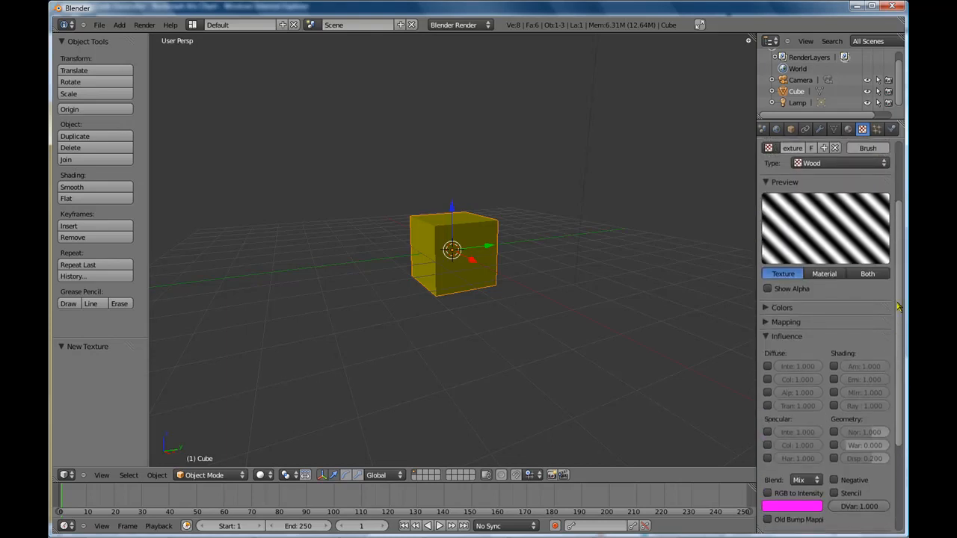
# Move the texture's Preview section to just below Influence, directly above Custom Properties
pyautogui.moveTo(804, 192); pyautogui.dragTo(814, 252)
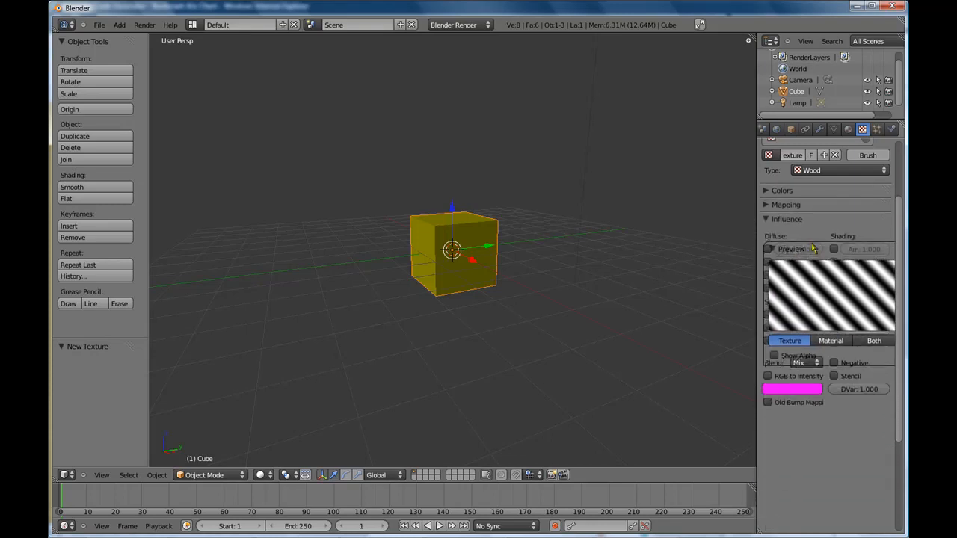
pyautogui.moveTo(811, 217)
pyautogui.mouseDown()
pyautogui.moveTo(813, 161)
pyautogui.moveTo(817, 380)
pyautogui.moveTo(811, 187)
pyautogui.moveTo(811, 325)
pyautogui.moveTo(813, 293)
pyautogui.moveTo(840, 334)
pyautogui.moveTo(806, 224)
pyautogui.mouseUp()
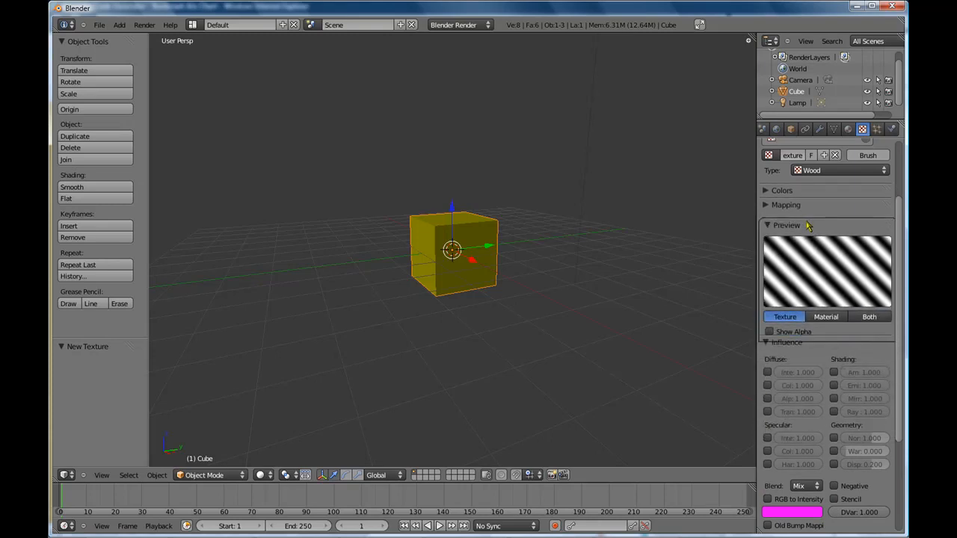
pyautogui.scroll(-4, 832, 438)
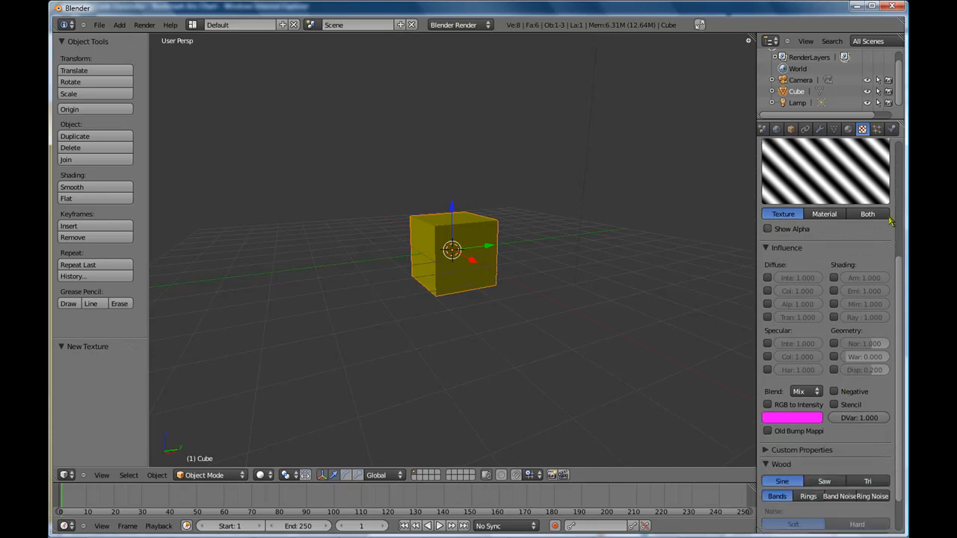
pyautogui.moveTo(898, 280); pyautogui.dragTo(902, 233)
pyautogui.moveTo(859, 205); pyautogui.dragTo(861, 427)
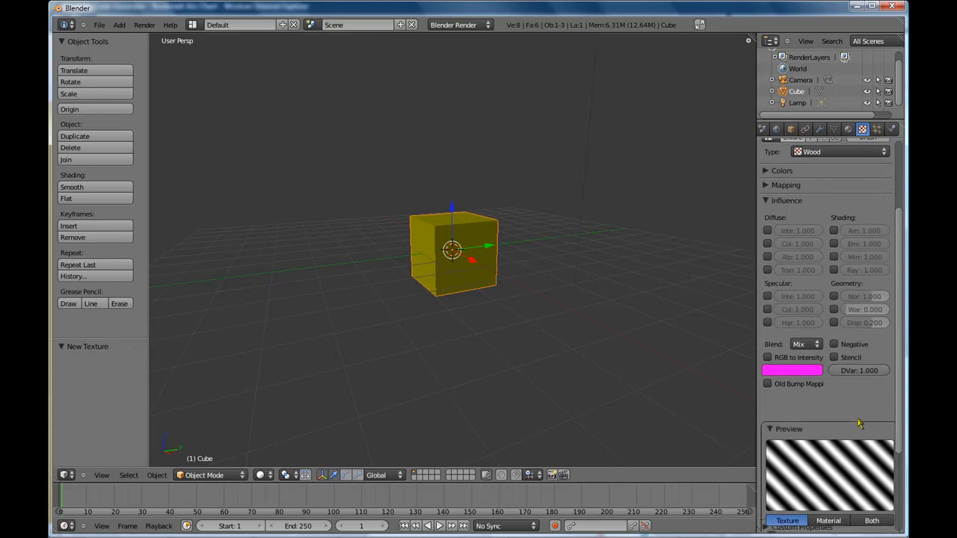
pyautogui.scroll(-4, 900, 424)
pyautogui.scroll(-1, 900, 424)
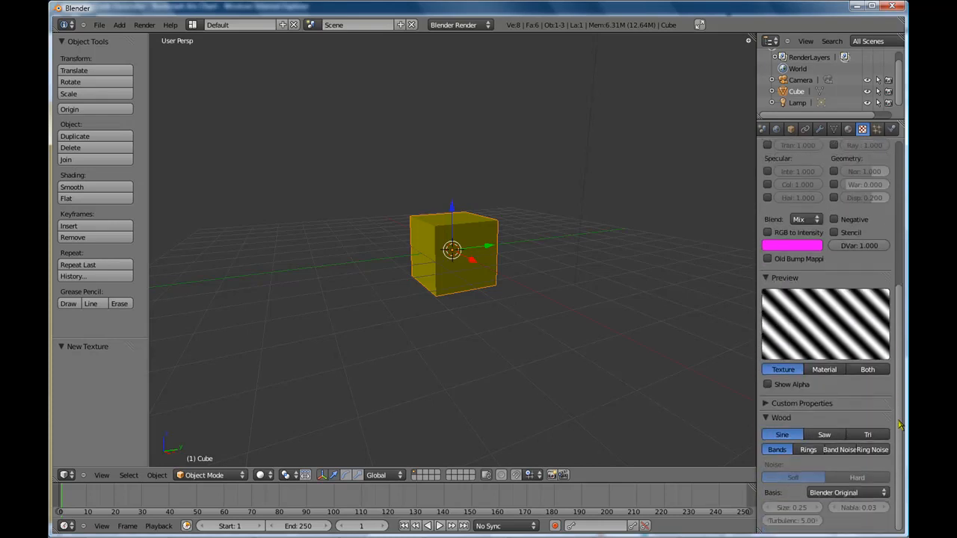
# Try the Saw and Tri waveforms on the Wood texture and return it to Sine
pyautogui.click(822, 437)
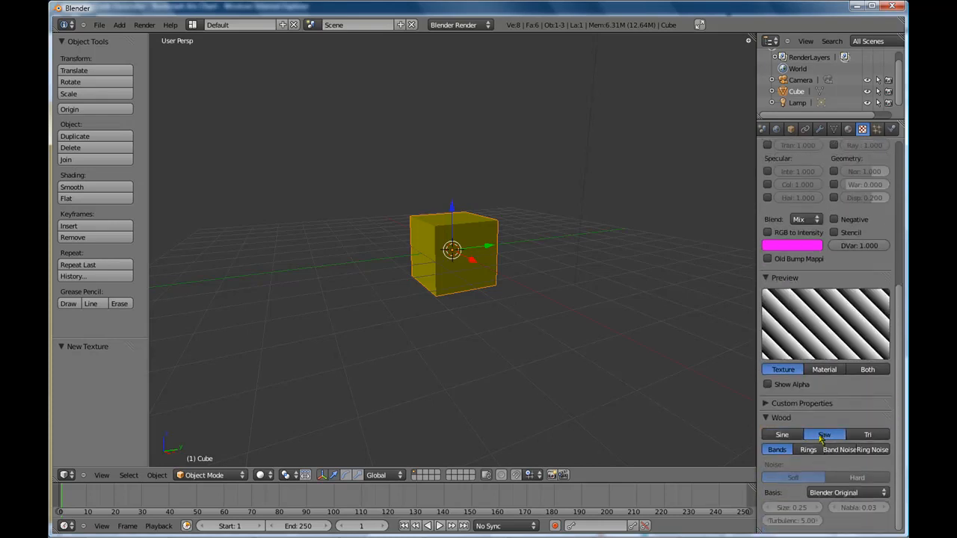
pyautogui.click(859, 436)
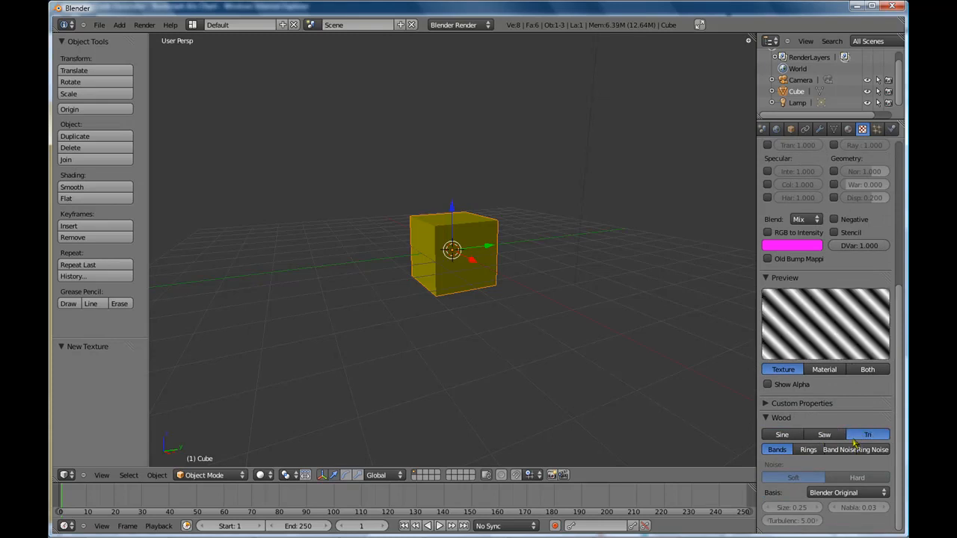
pyautogui.click(784, 435)
# Try the Rings, Band Noise and Ring Noise patterns on the Wood texture and return it to Bands
pyautogui.click(808, 449)
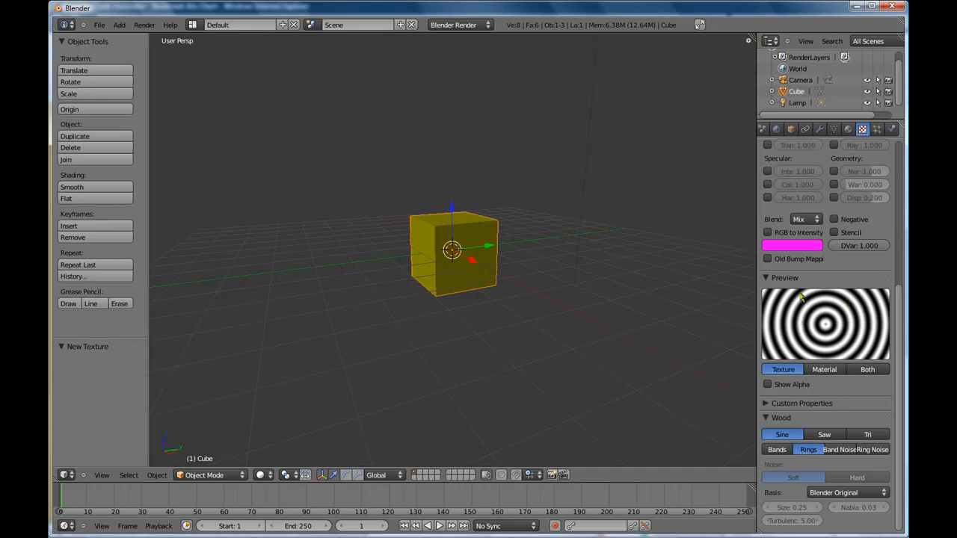
pyautogui.click(840, 450)
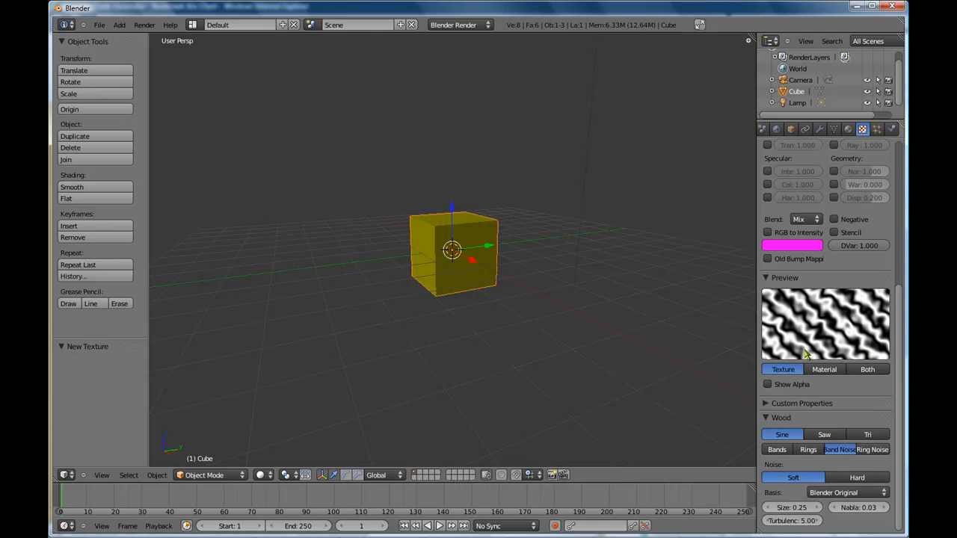
pyautogui.click(873, 450)
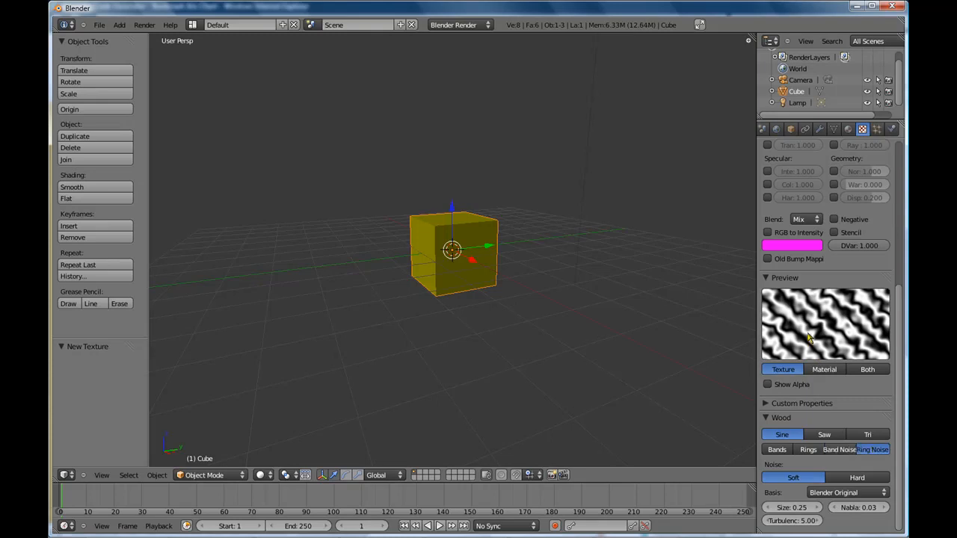
pyautogui.click(849, 450)
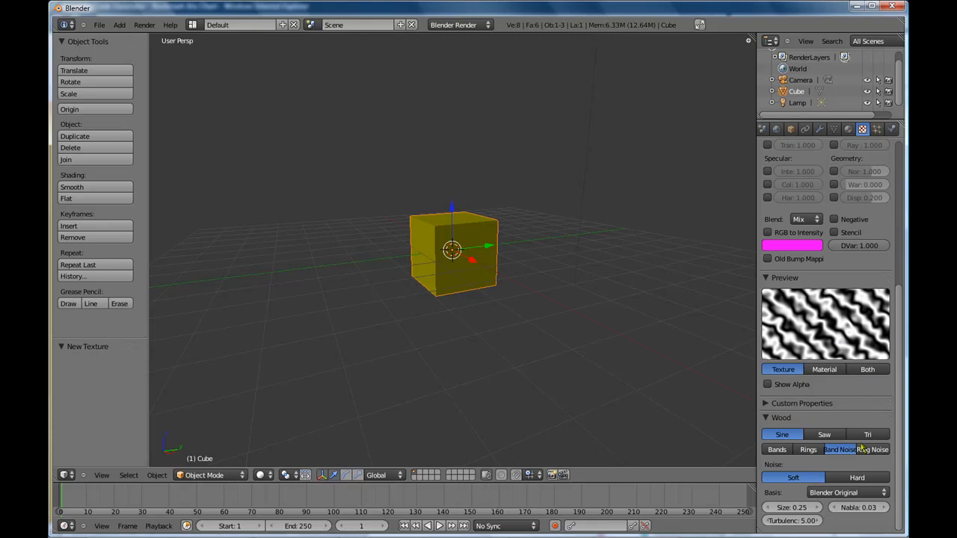
pyautogui.click(868, 450)
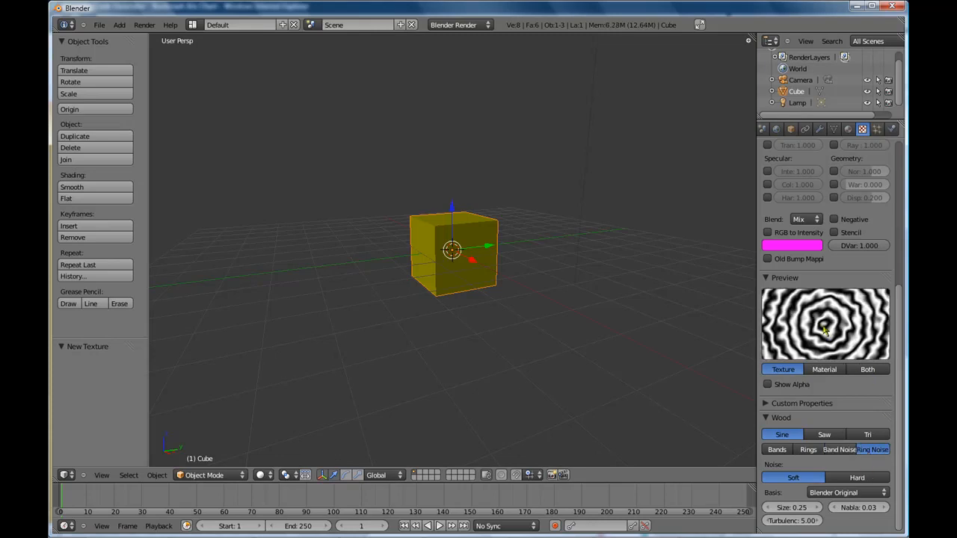
pyautogui.click(808, 449)
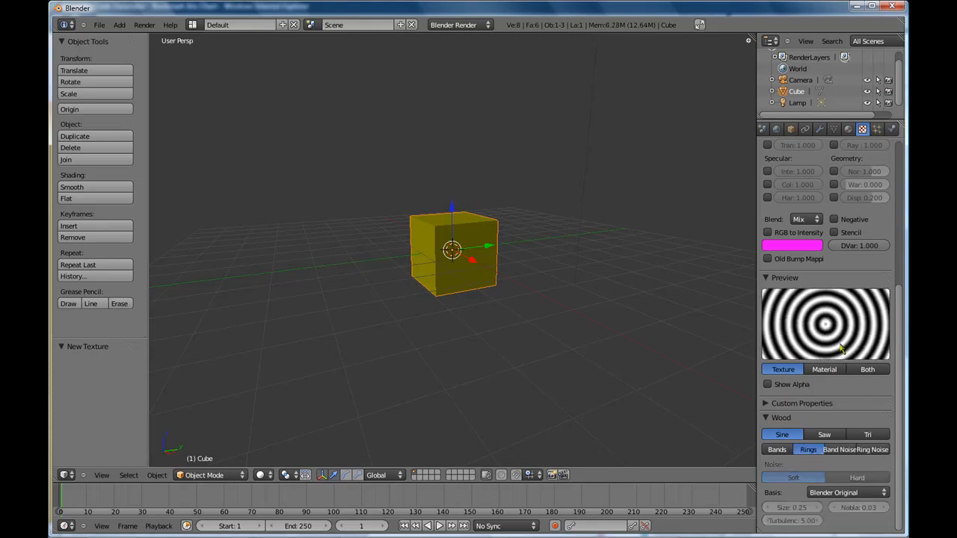
pyautogui.click(775, 450)
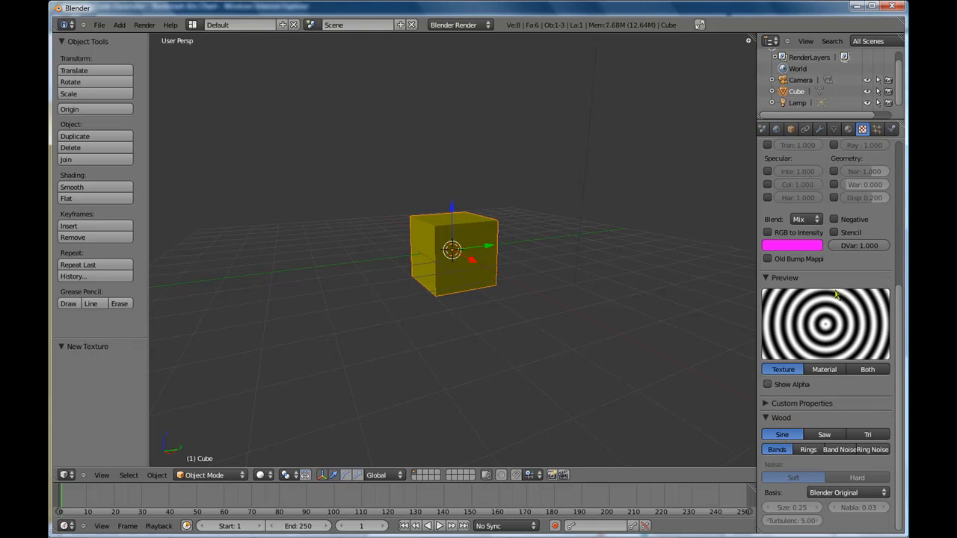
# Try Band Noise with the Saw waveform on the Wood texture and restore Bands with Sine
pyautogui.click(831, 450)
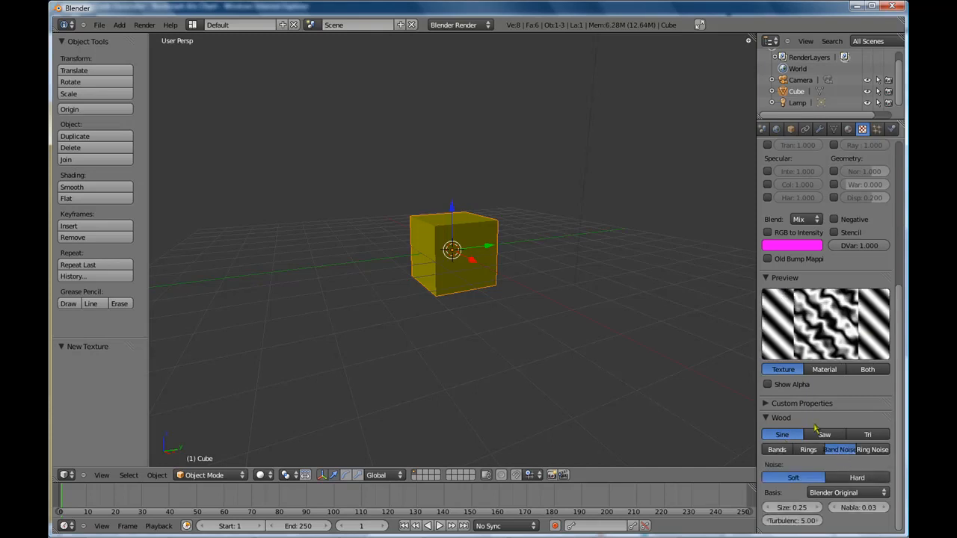
pyautogui.click(830, 435)
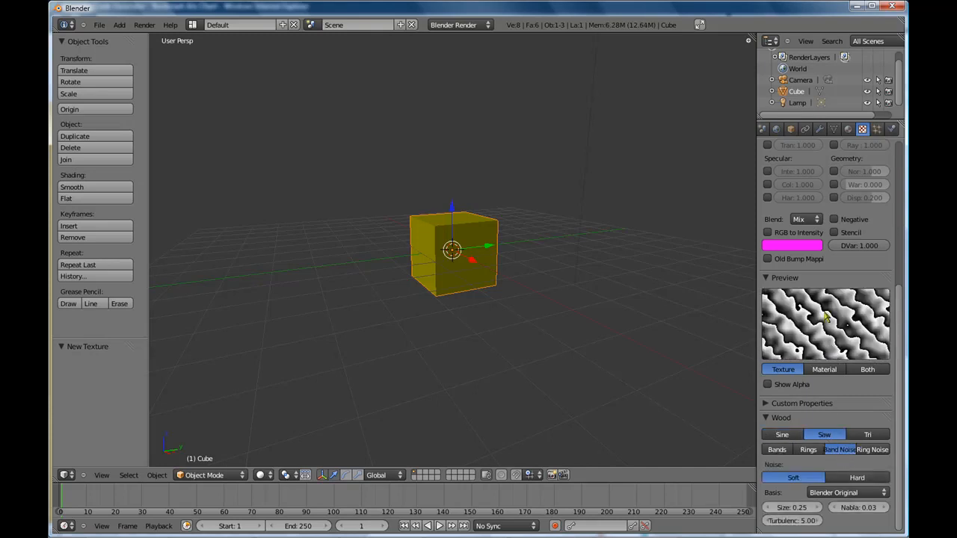
pyautogui.click(776, 449)
pyautogui.click(782, 435)
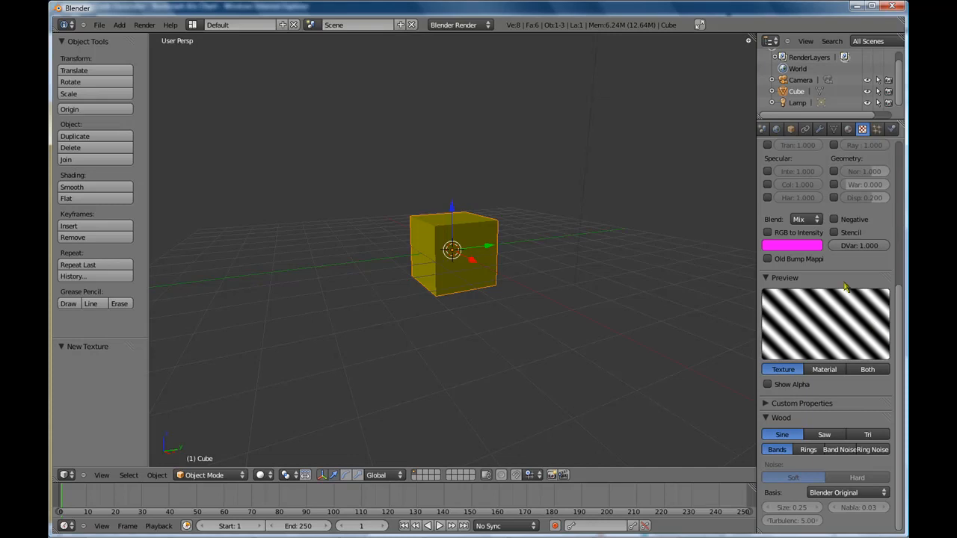
# Try Saw with Band Noise and Ring Noise, compare Ring Noise with Tri and Sine, and restore the Bands pattern
pyautogui.click(825, 438)
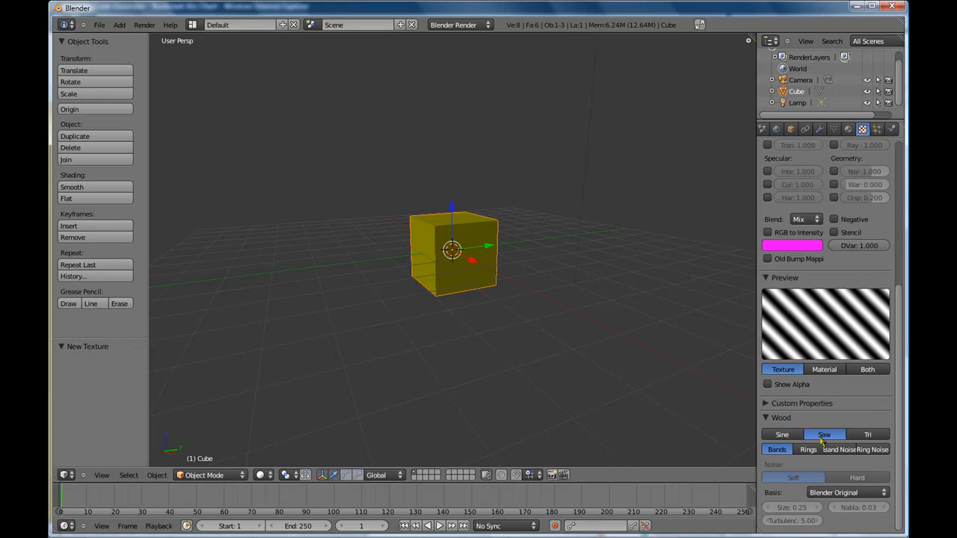
pyautogui.click(839, 450)
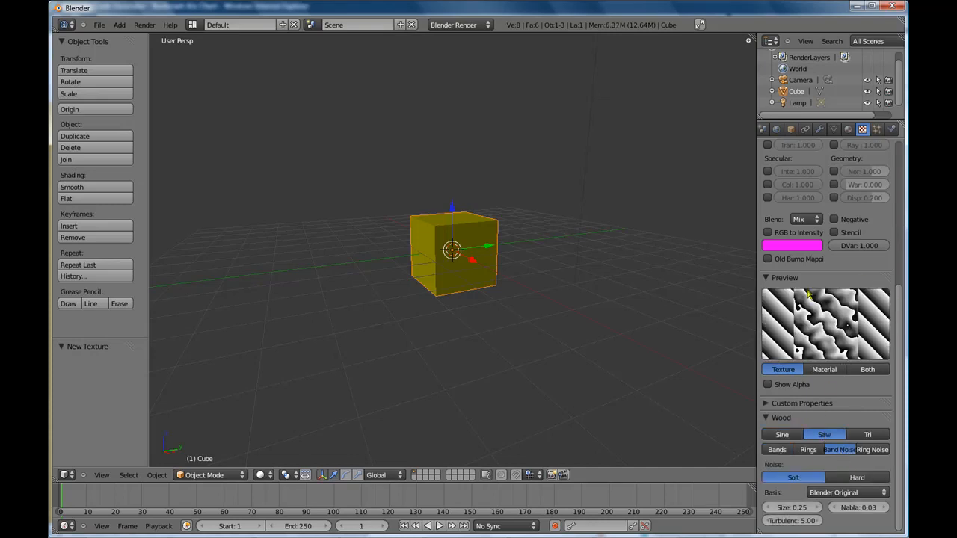
pyautogui.click(871, 449)
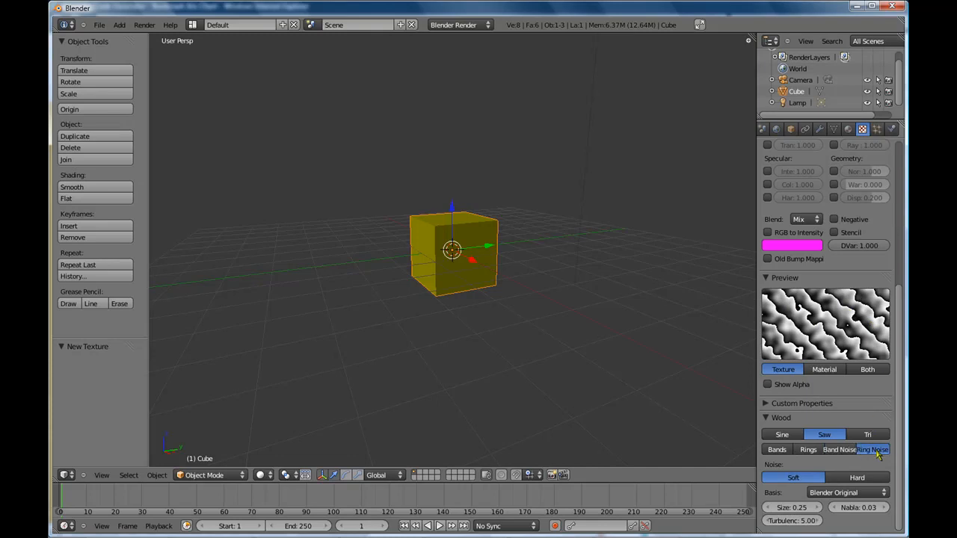
pyautogui.click(866, 435)
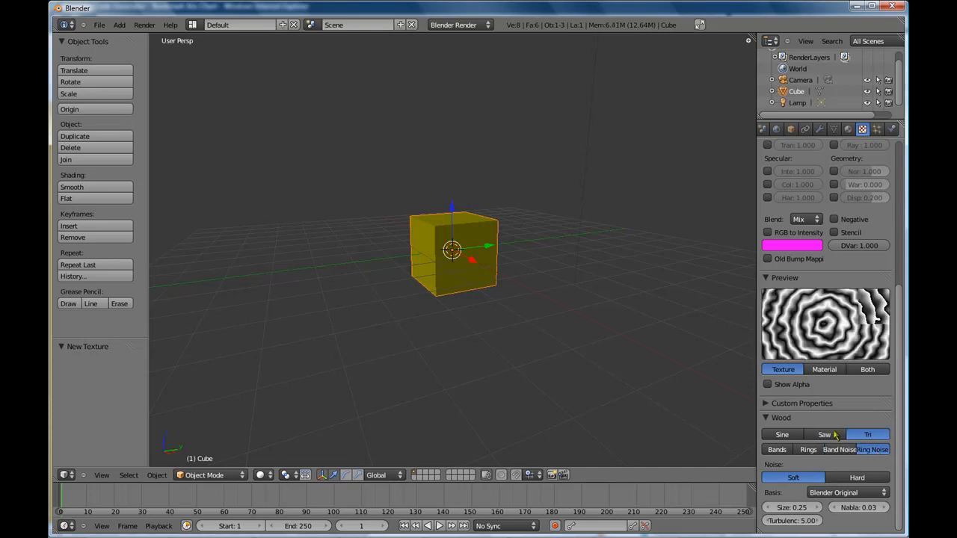
pyautogui.click(782, 435)
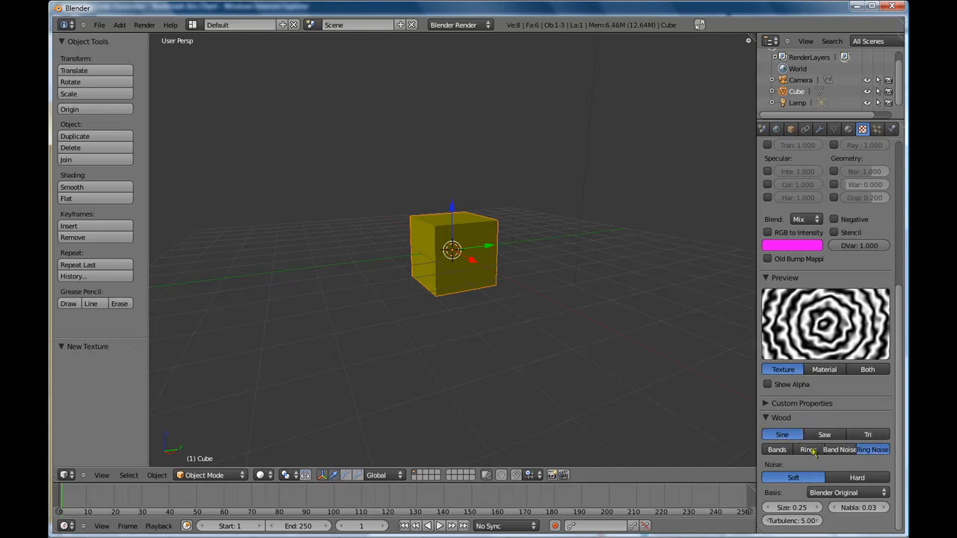
pyautogui.click(776, 449)
# Switch the Wood texture to the Tri waveform, trying Band Noise before choosing Ring Noise
pyautogui.click(879, 436)
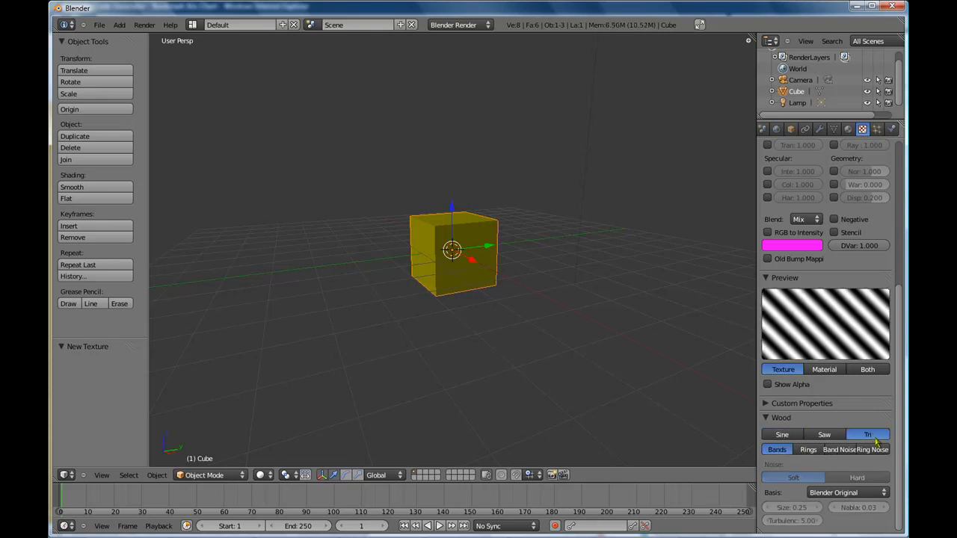
pyautogui.click(840, 450)
pyautogui.click(872, 449)
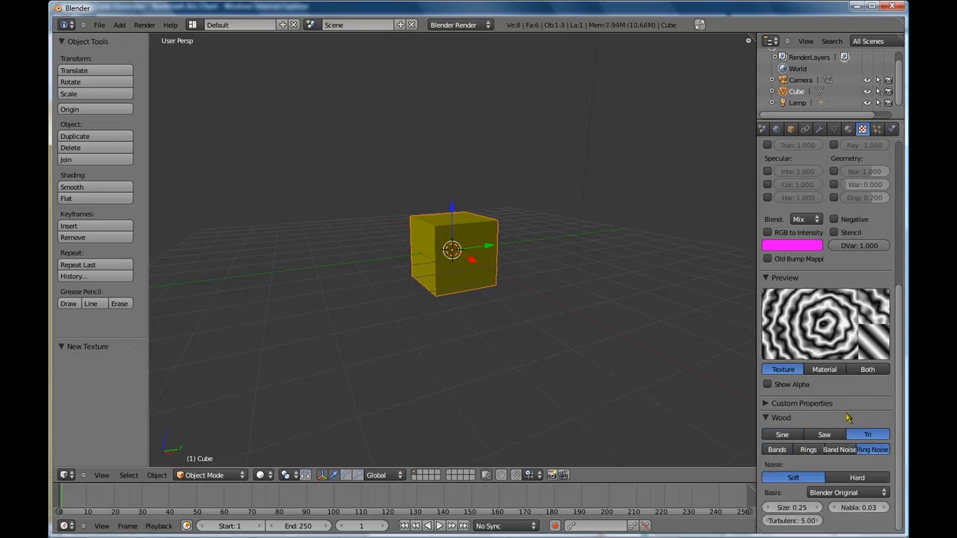
# Change the texture type from Wood to Marble
pyautogui.scroll(7, 895, 314)
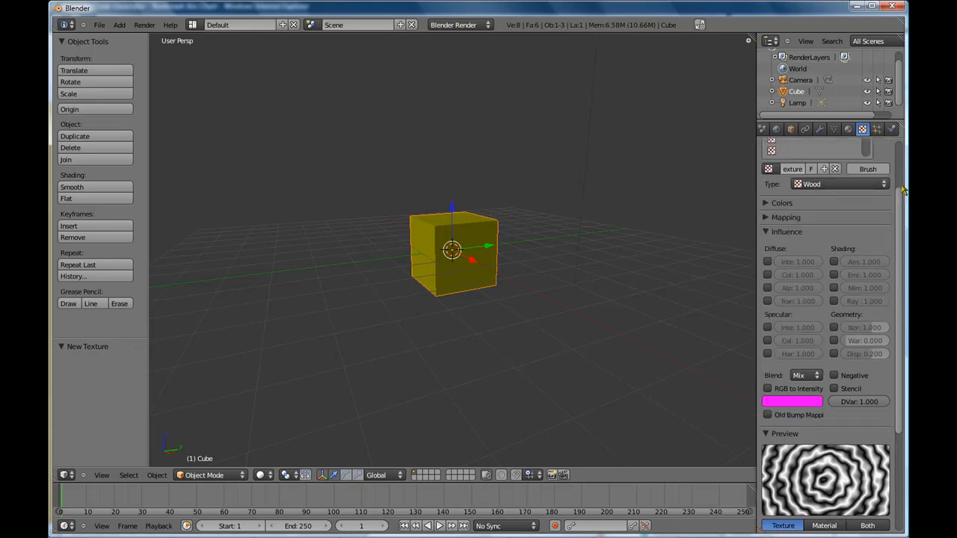
pyautogui.click(876, 240)
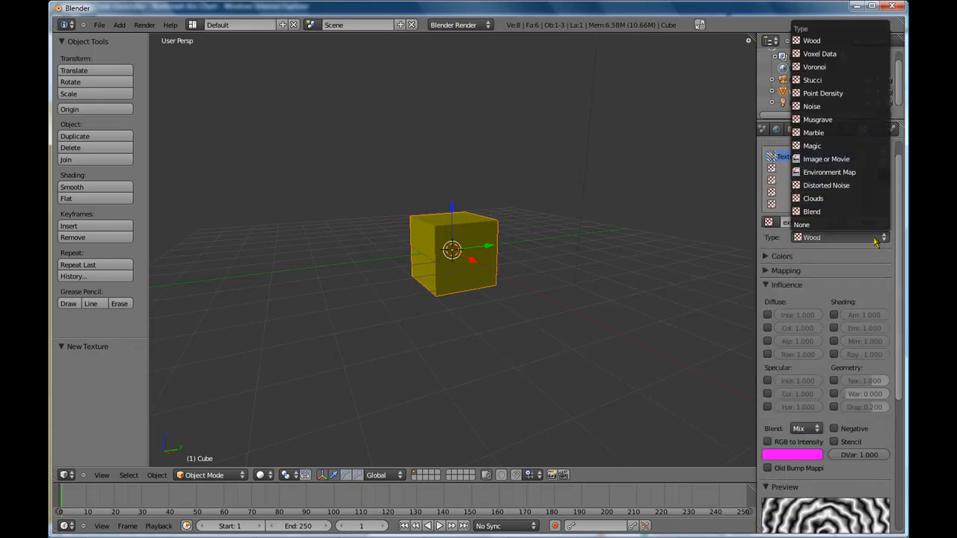
pyautogui.click(822, 138)
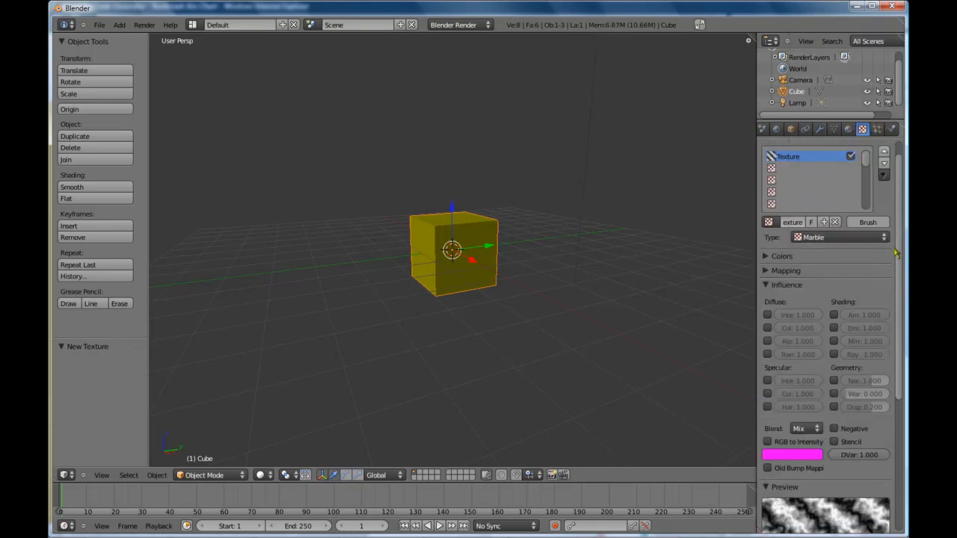
# Set the Marble texture to Sharper, try the Saw waveform and choose Sin
pyautogui.scroll(-7, 897, 278)
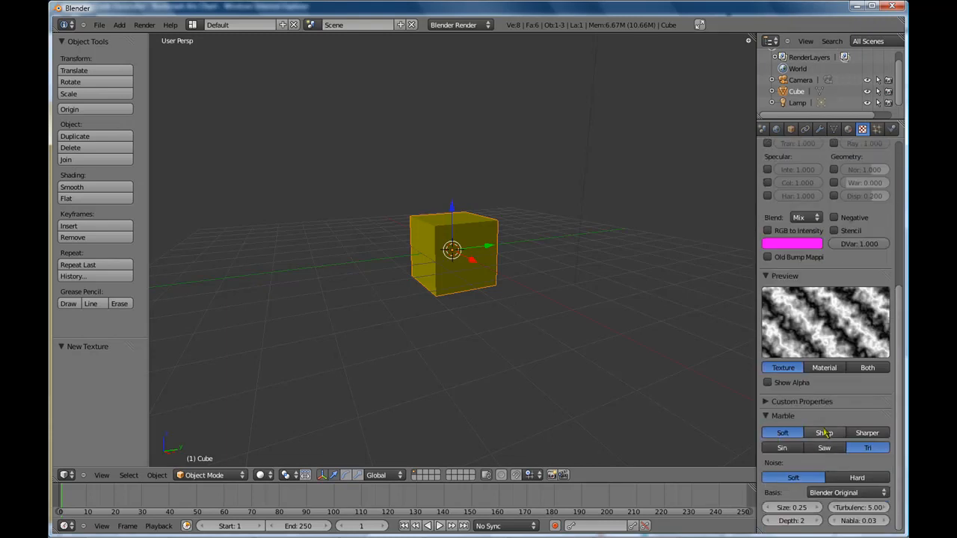
pyautogui.click(826, 432)
pyautogui.click(860, 433)
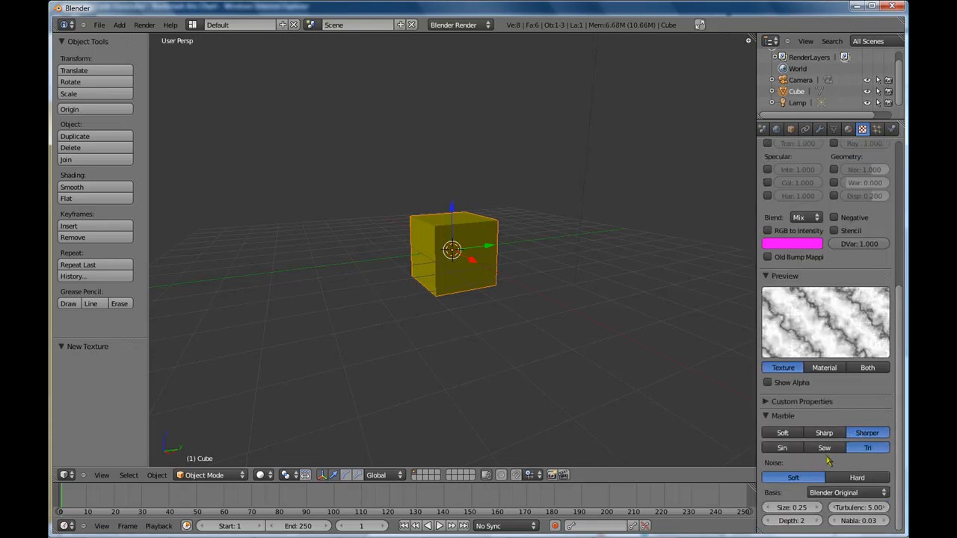
pyautogui.click(825, 449)
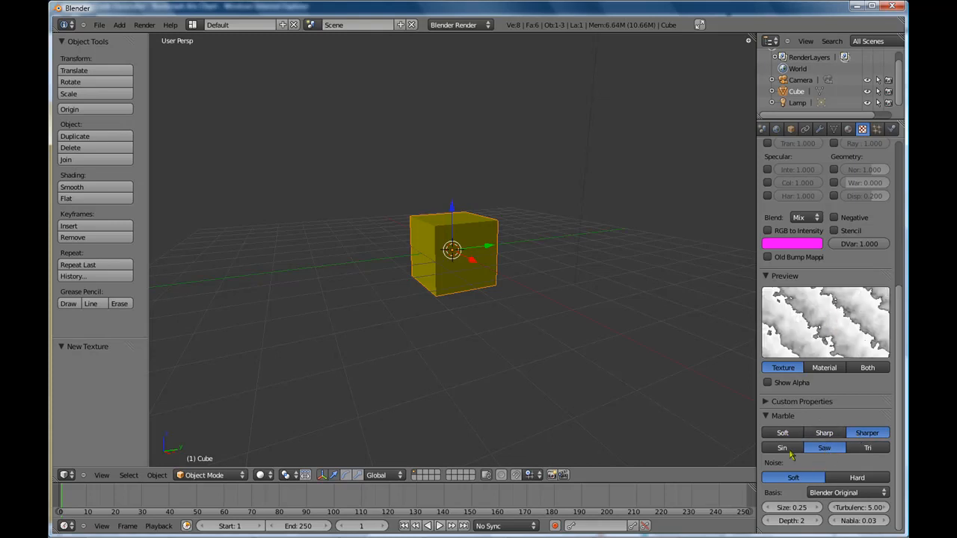
pyautogui.click(788, 449)
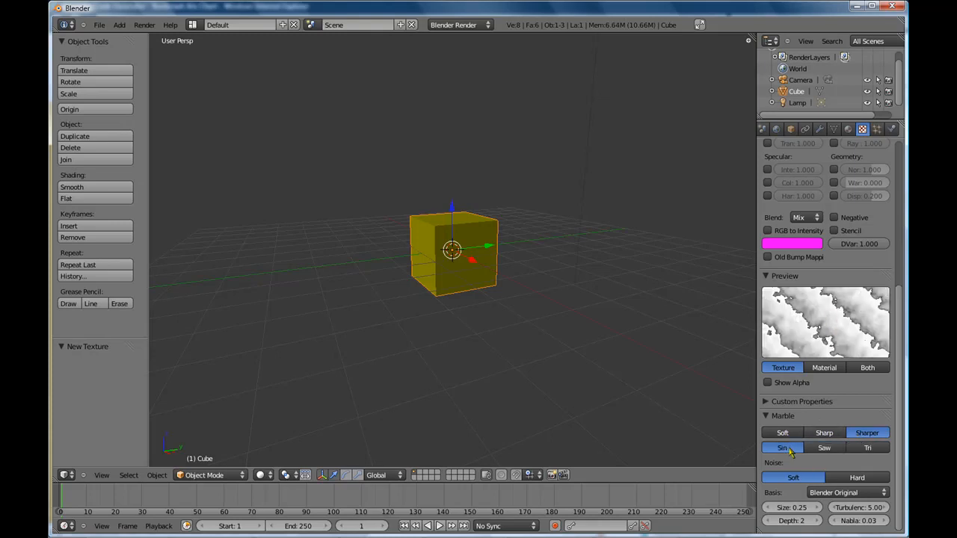
# Compare Hard with Soft noise on the Marble texture, keep Soft, and set the noise size to 2.00 after trying 0.00
pyautogui.click(856, 479)
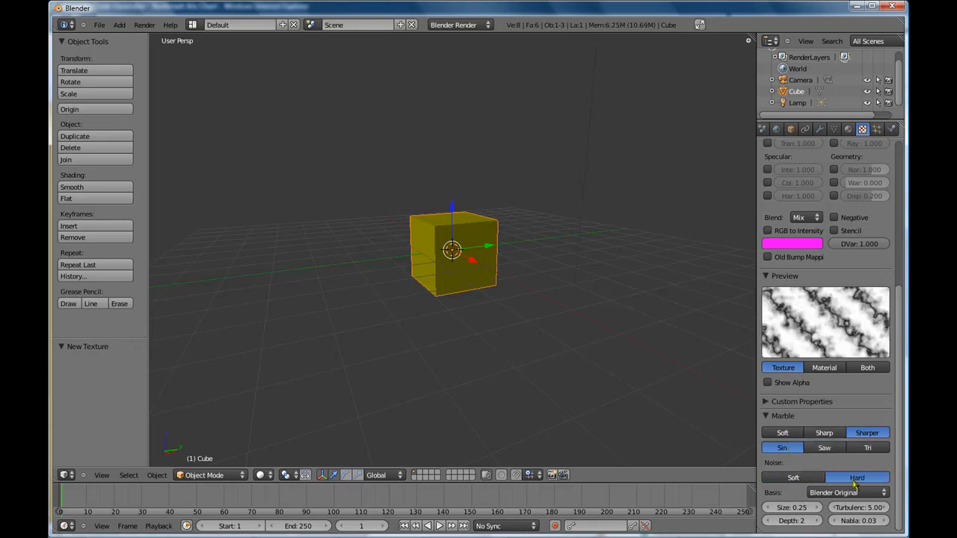
pyautogui.click(792, 479)
pyautogui.moveTo(791, 508); pyautogui.dragTo(787, 509)
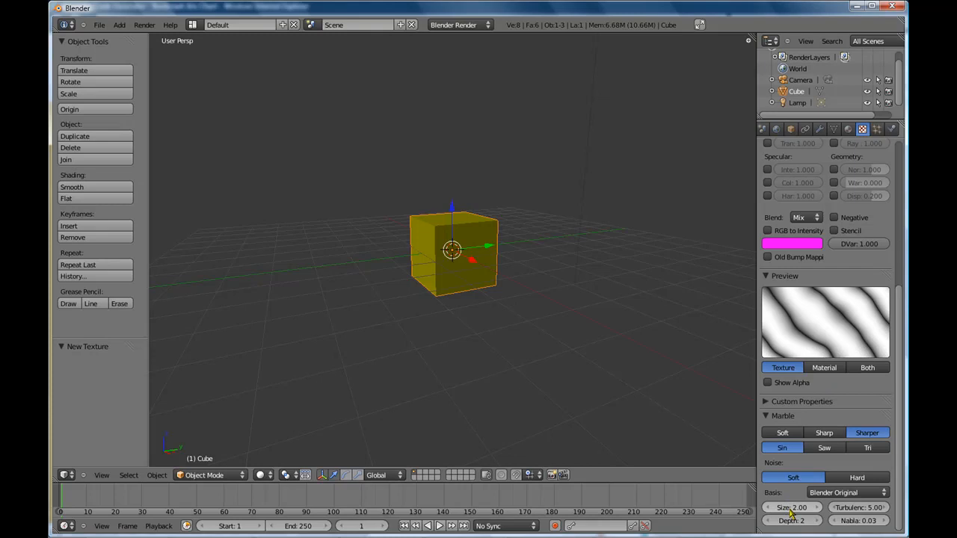
pyautogui.moveTo(812, 509); pyautogui.dragTo(813, 509)
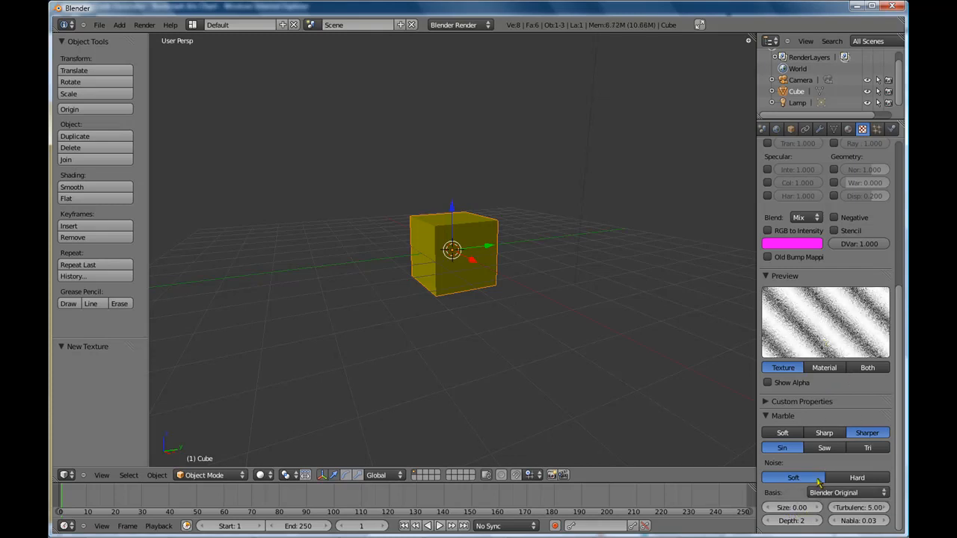
pyautogui.moveTo(806, 510); pyautogui.dragTo(897, 510)
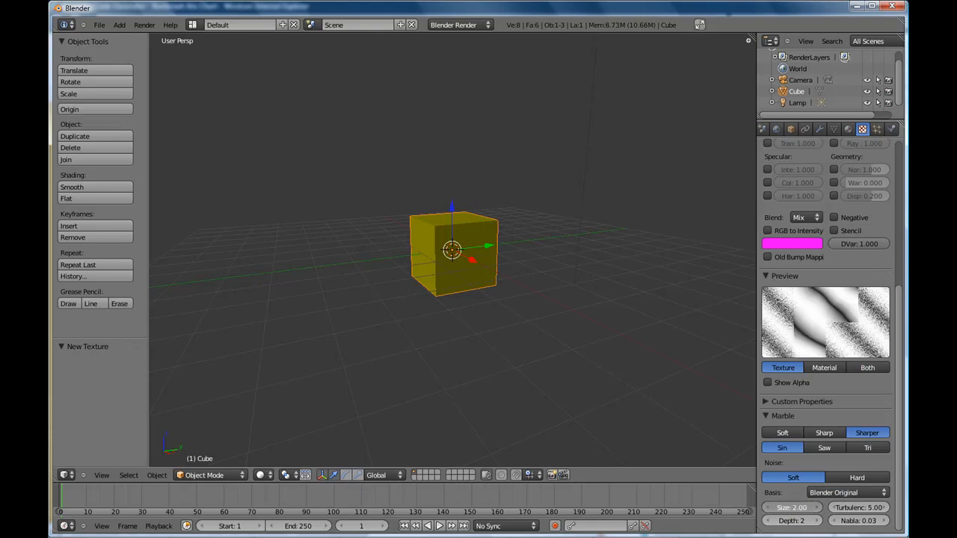
pyautogui.moveTo(792, 508); pyautogui.dragTo(837, 508)
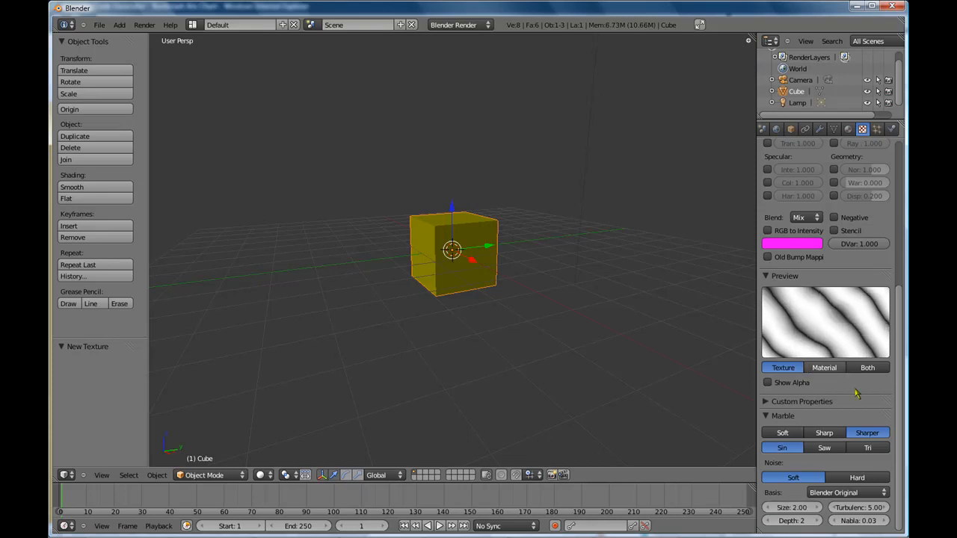
# Set the Marble texture to Hard noise with turbulence 4.10, nabla 0.00 and noise depth 5
pyautogui.click(847, 130)
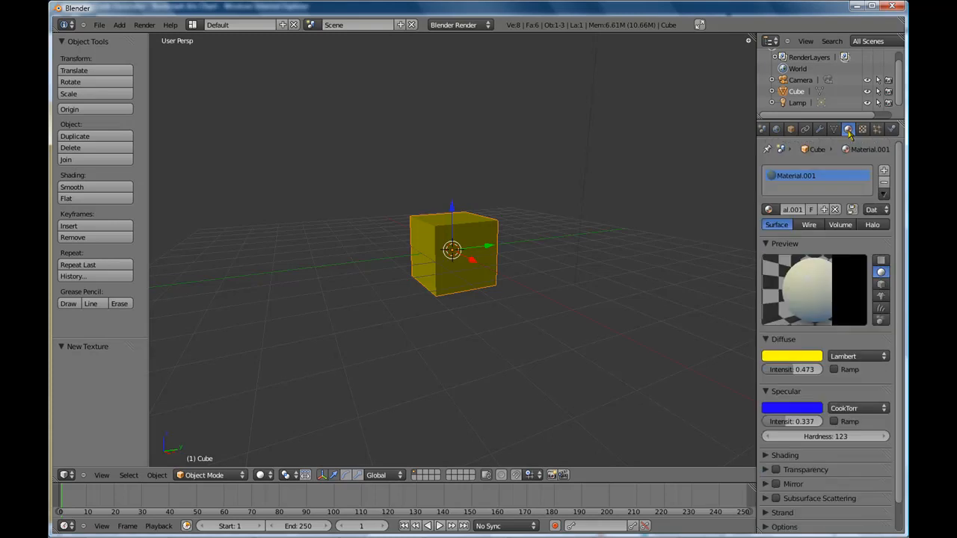
pyautogui.click(862, 129)
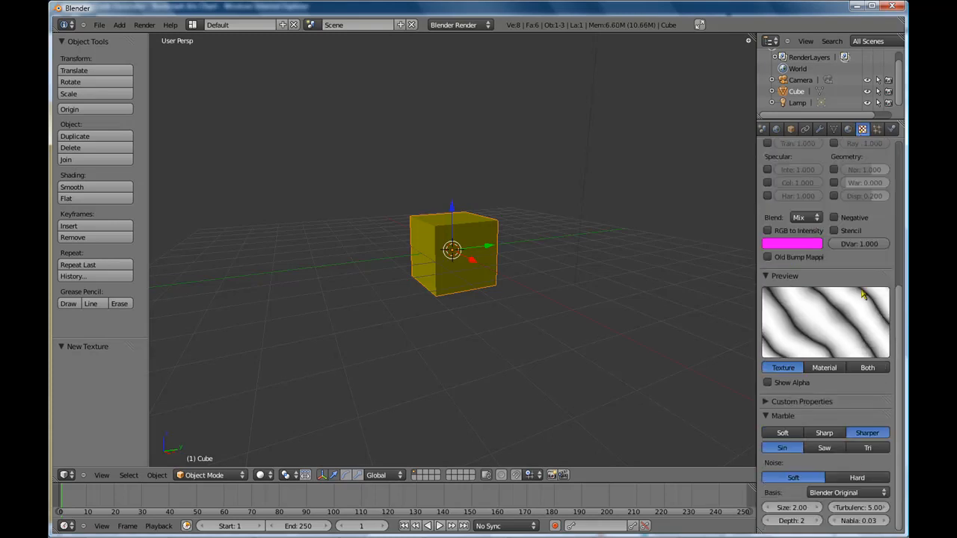
pyautogui.click(865, 477)
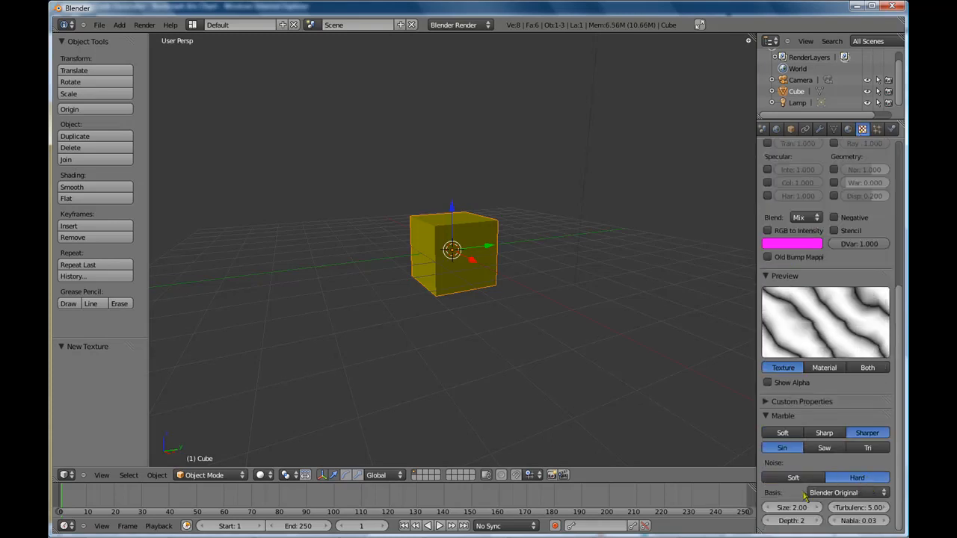
pyautogui.moveTo(856, 508)
pyautogui.mouseDown()
pyautogui.moveTo(882, 508)
pyautogui.moveTo(860, 511)
pyautogui.mouseUp()
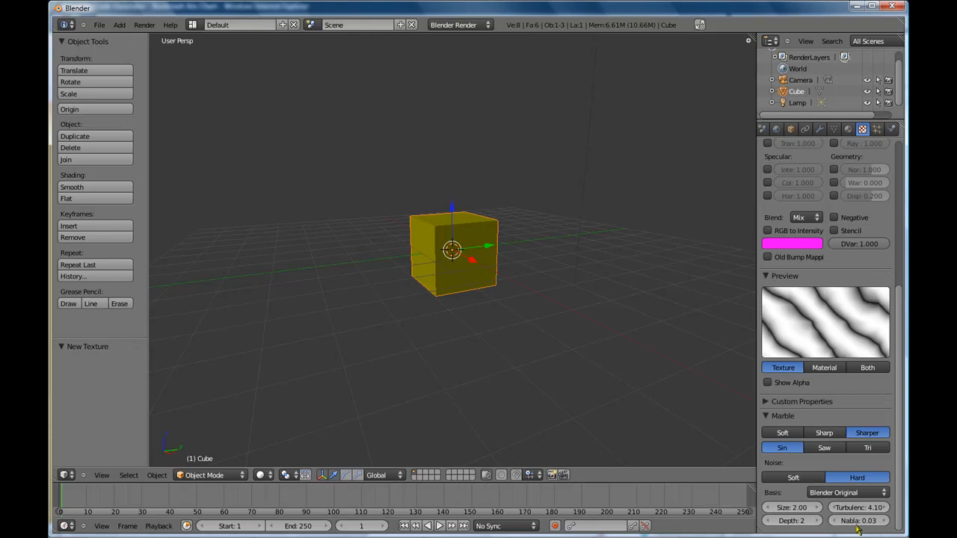
pyautogui.moveTo(852, 521); pyautogui.dragTo(794, 524)
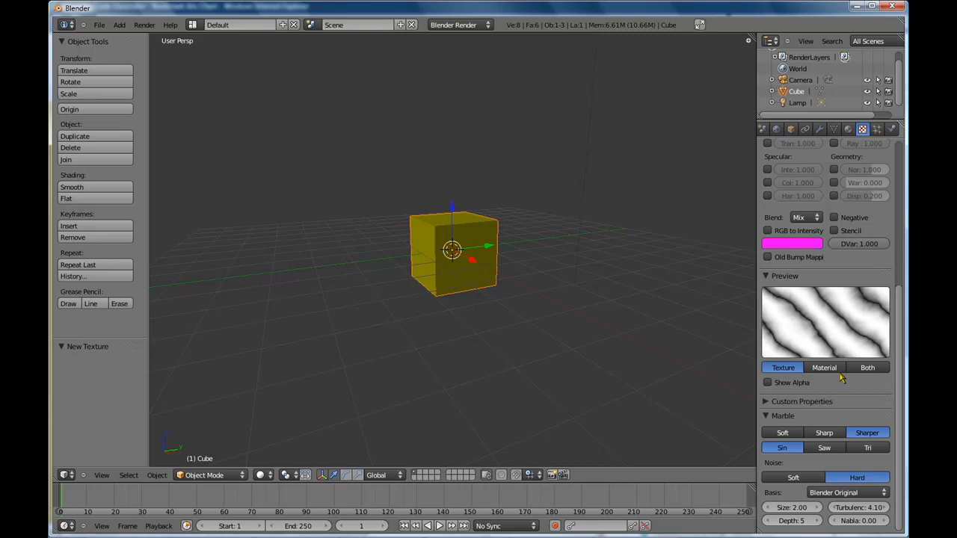
# Review the available texture types and display the cube's modifier settings
pyautogui.moveTo(899, 369); pyautogui.dragTo(904, 201)
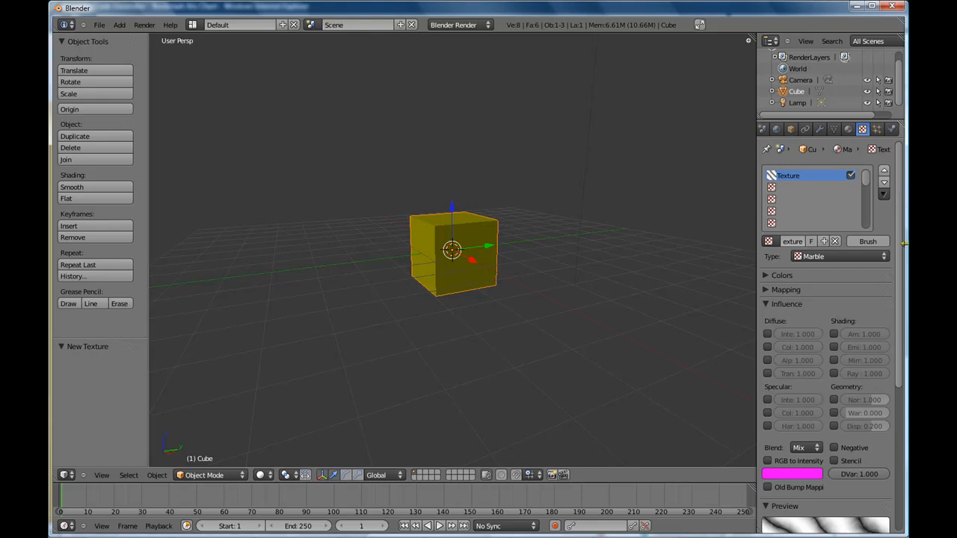
pyautogui.click(882, 256)
pyautogui.click(819, 129)
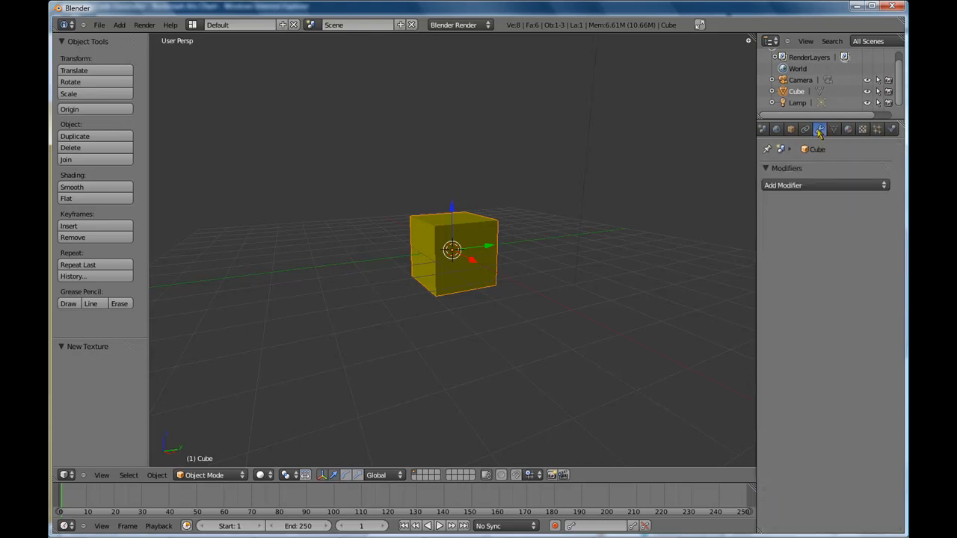